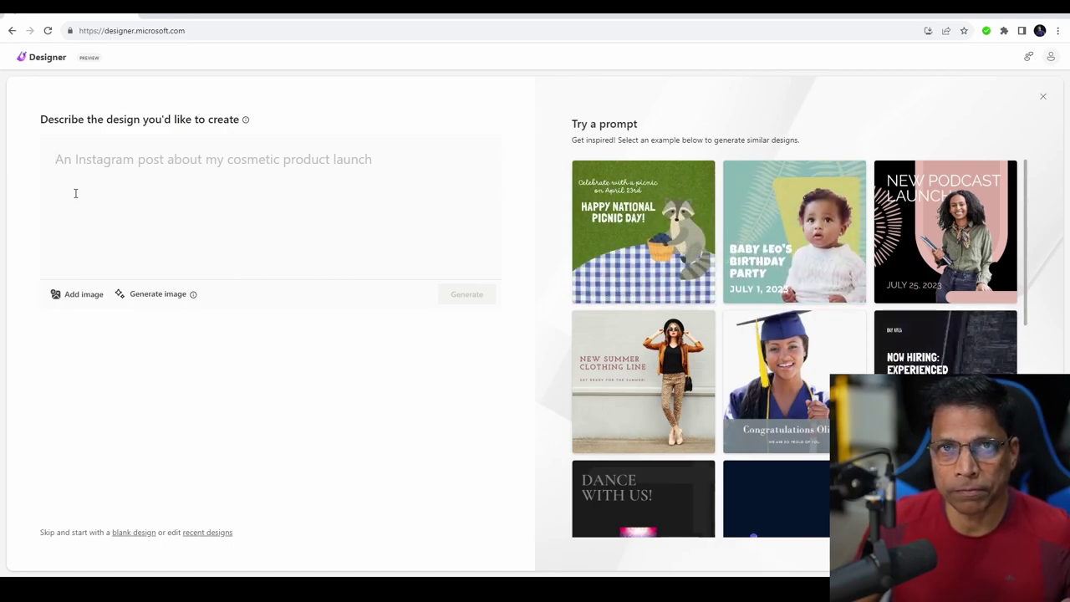
Generate designs from the prompt 'An instagram post on public speaking and leadership skills.'
left_click(1051, 57)
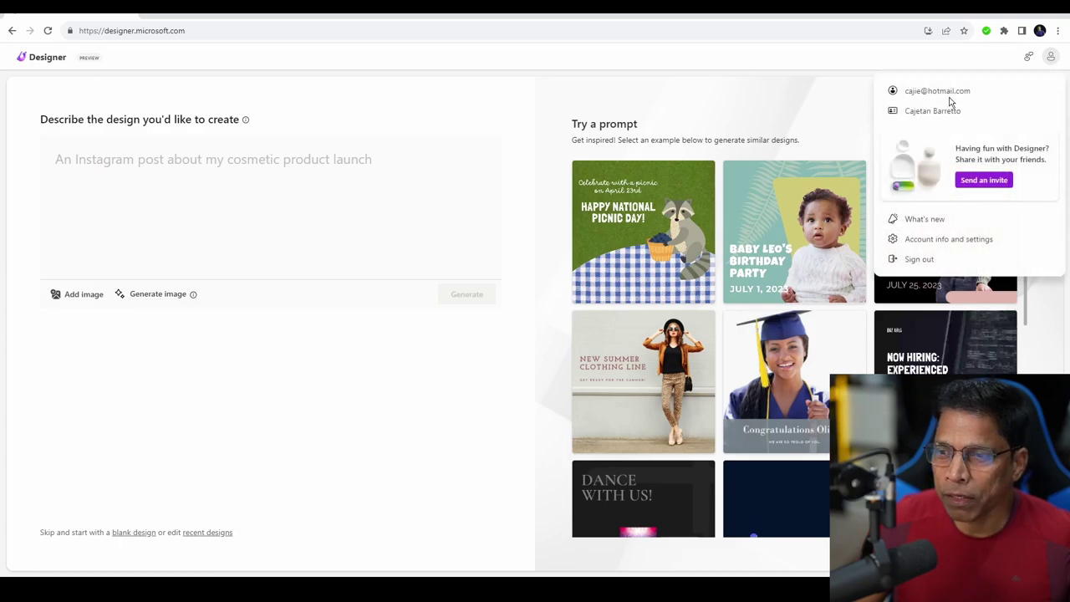
left_click(172, 175)
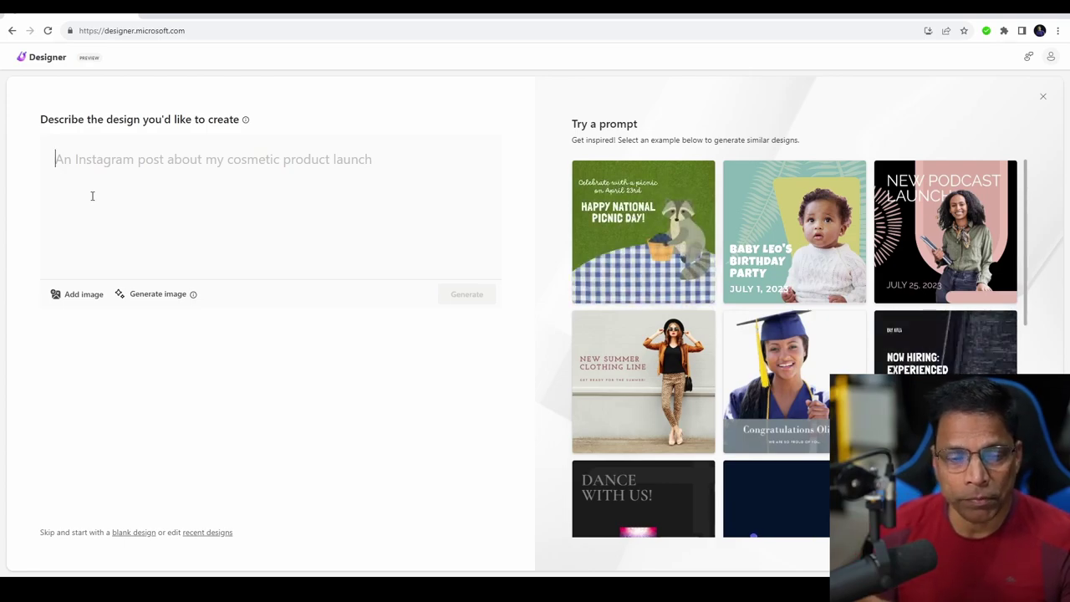
type("An instagram post on public speakin")
type("g and leadership skills.")
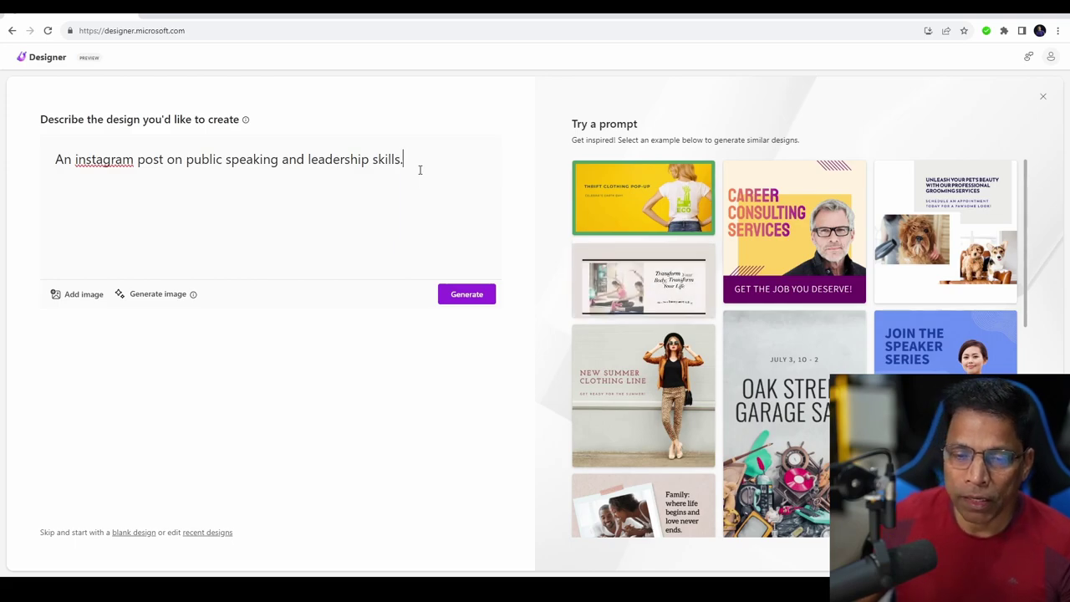
left_click(463, 297)
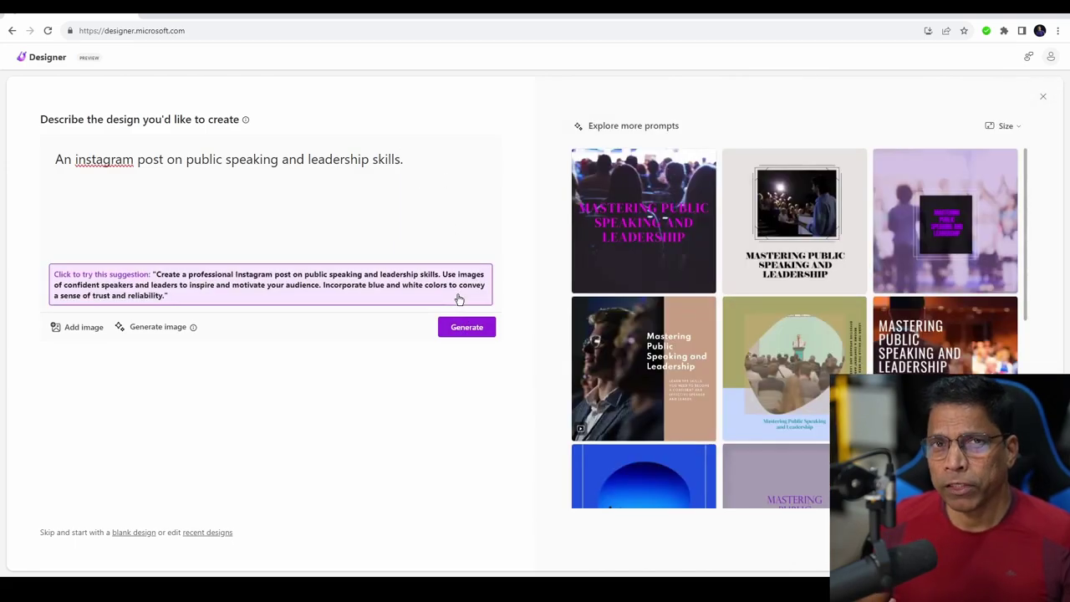
Scroll the generated results and select the purple diagonal speaking design
scroll(825, 343, "down", 2)
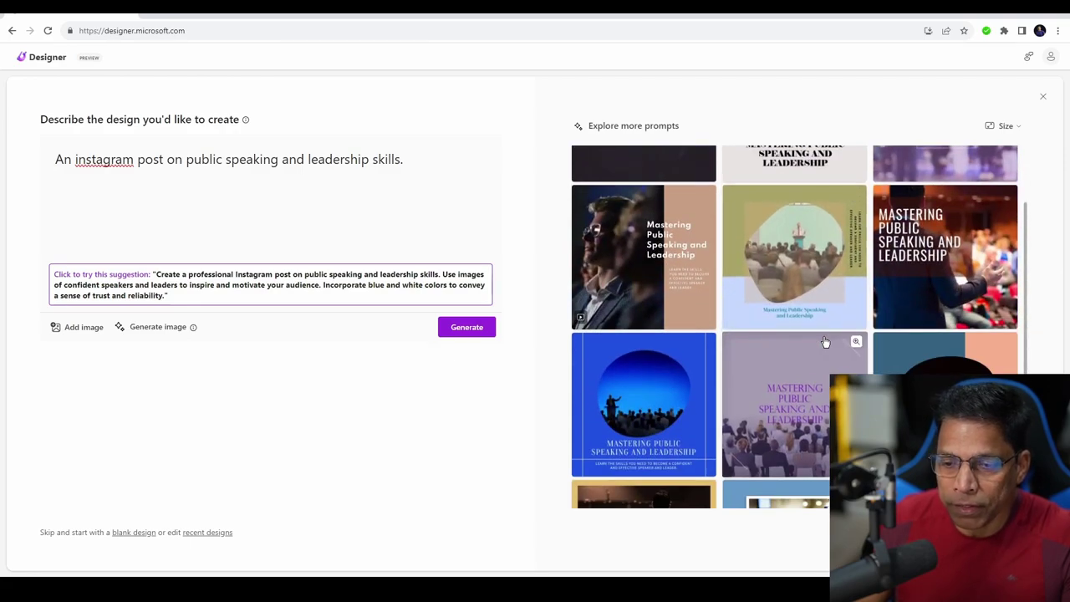
scroll(825, 343, "down", 5)
left_click(706, 314)
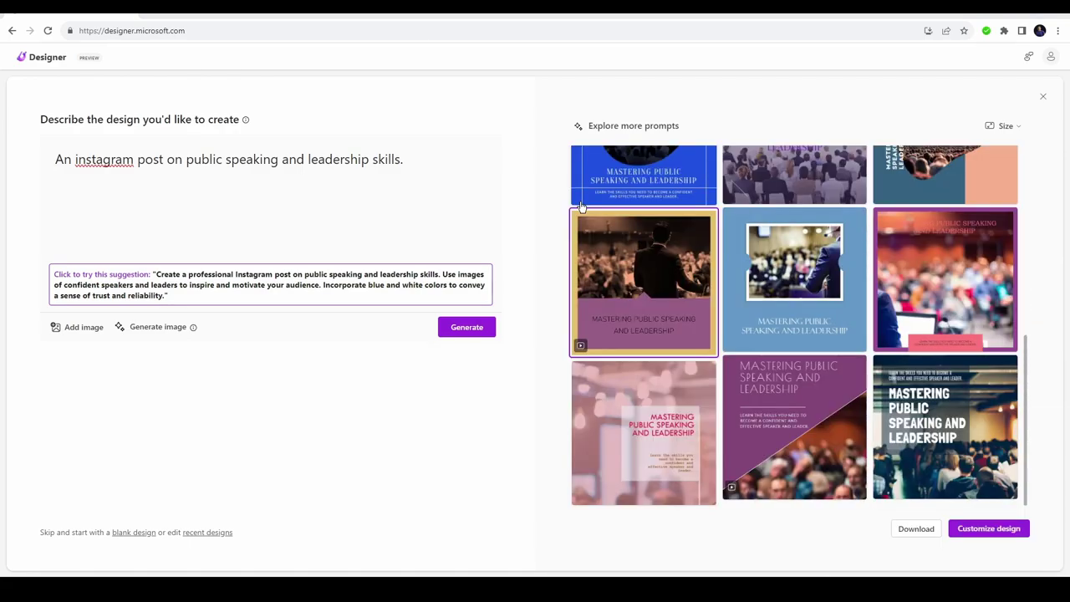
left_click(777, 406)
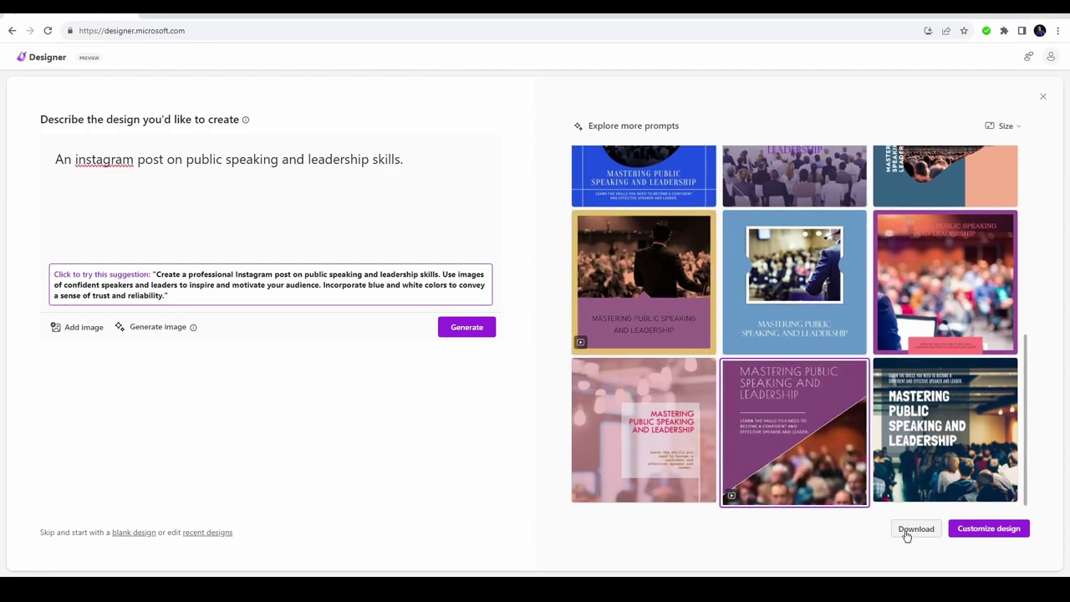
mouse_move(776, 465)
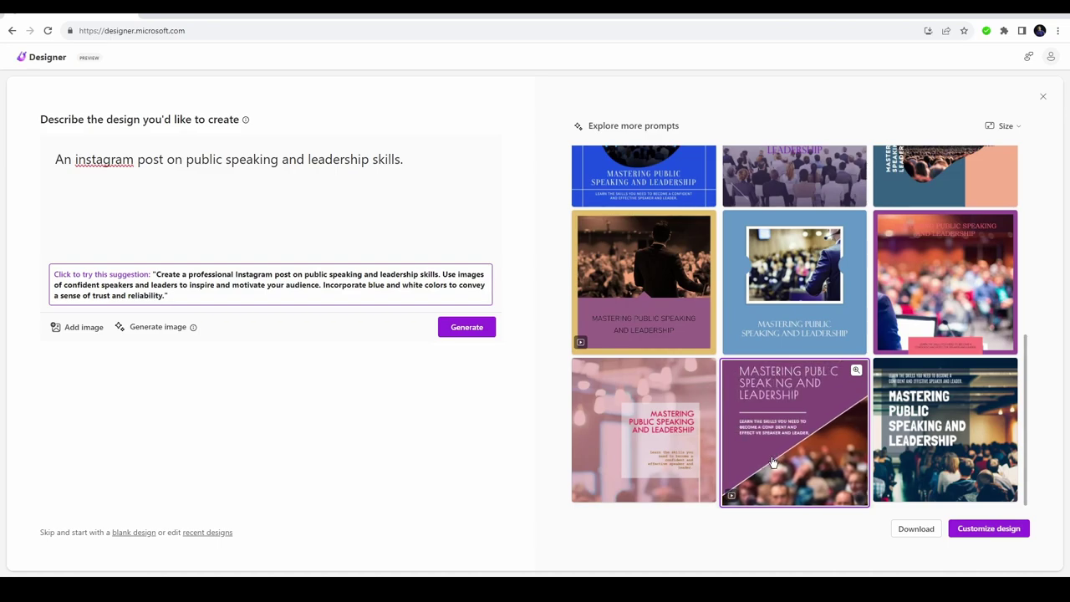
Open the purple diagonal design for editing and start a new brand kit titled 'Toastmasters'
left_click(979, 535)
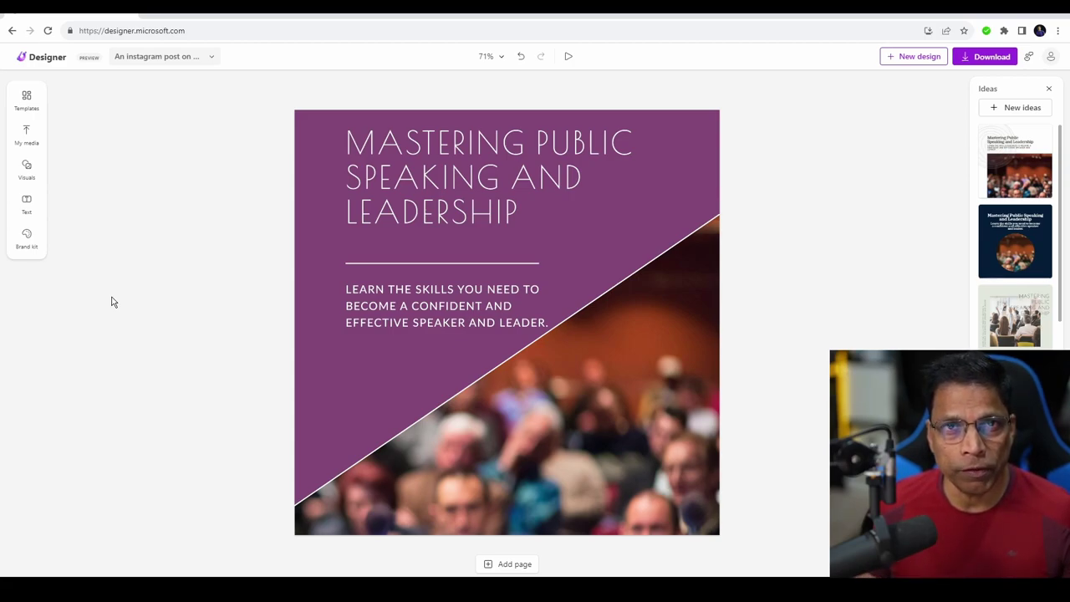
left_click(26, 240)
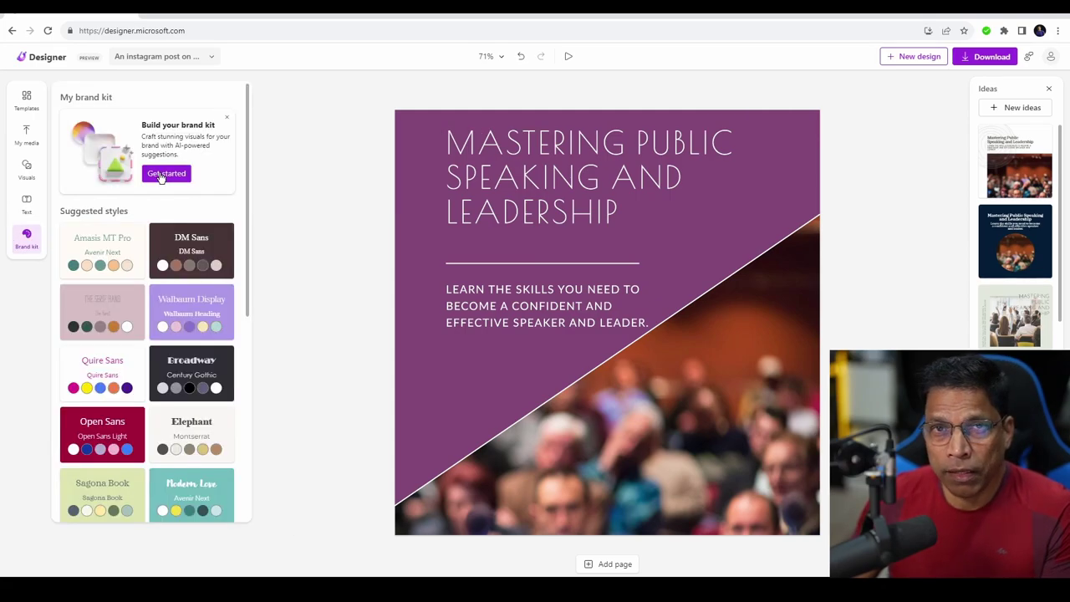
left_click(161, 176)
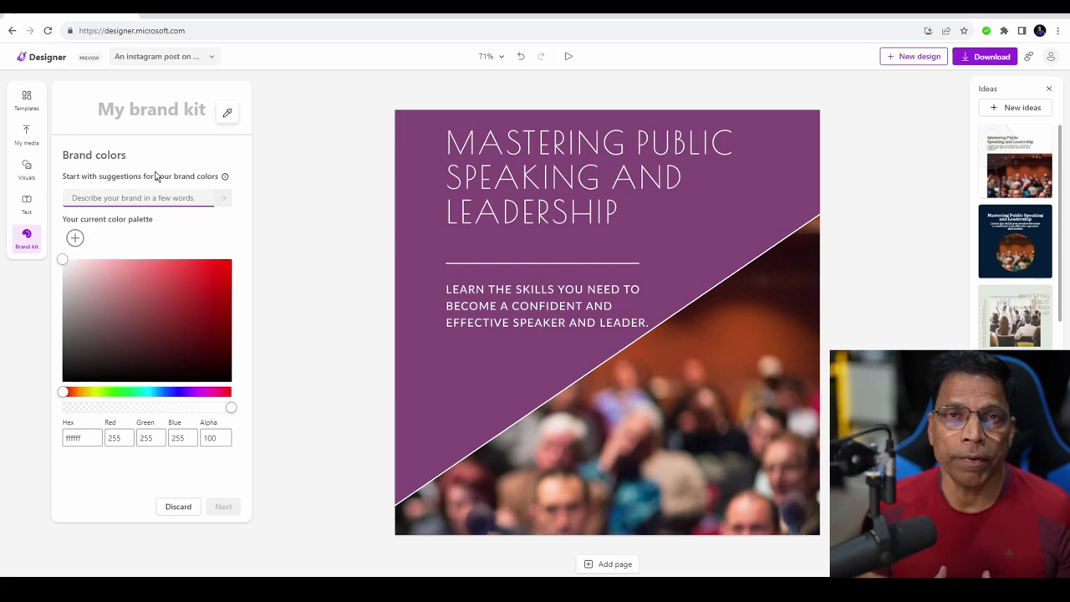
left_click(120, 113)
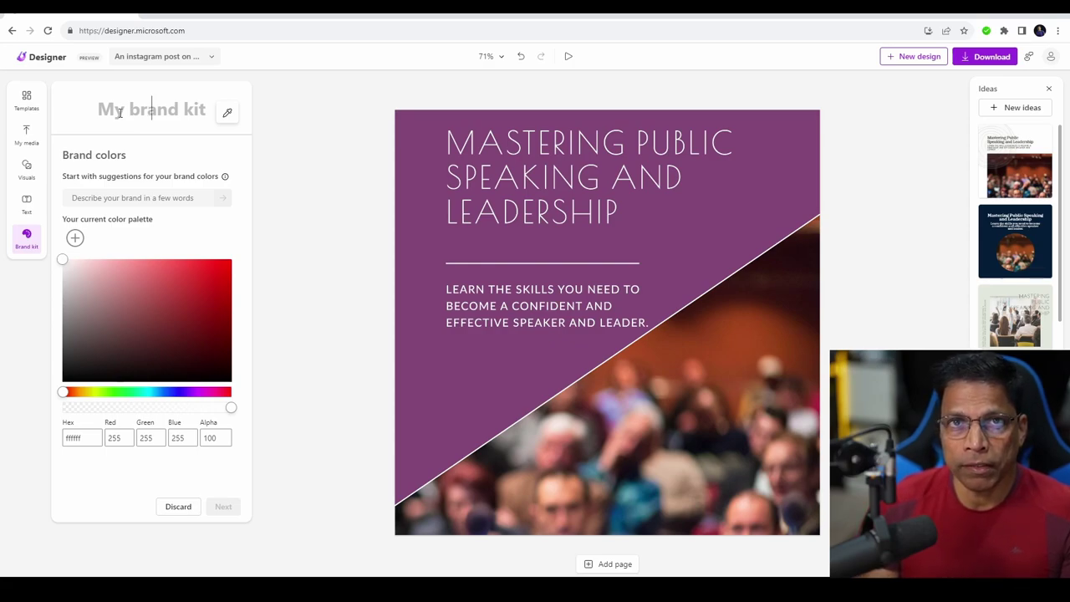
type("Toastmasters")
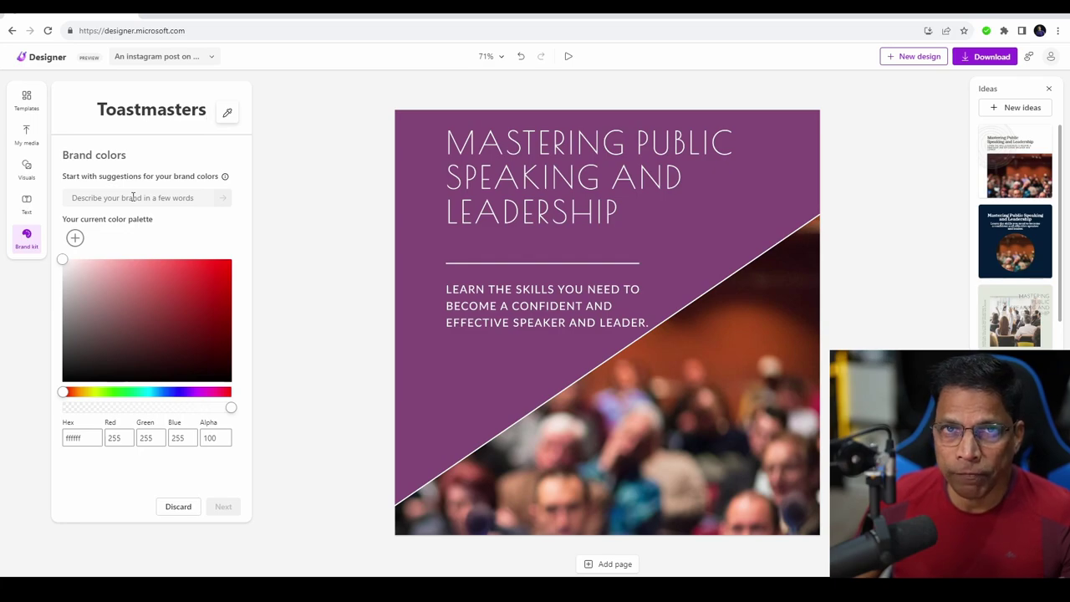
Add the first two brand colours: dark teal 004165 and grey a9b2b1
left_click(75, 240)
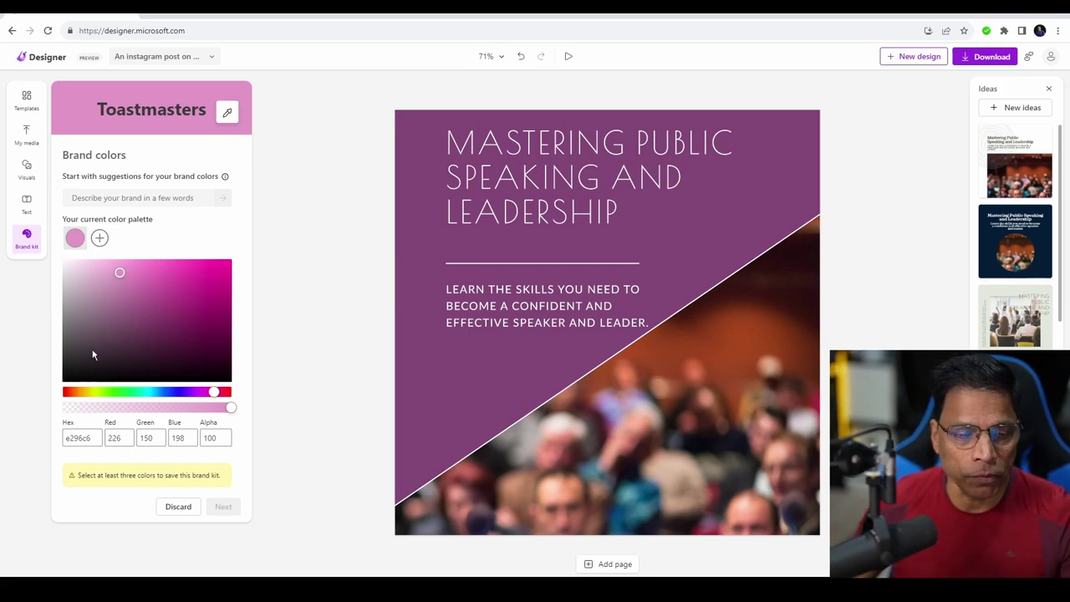
double_click(79, 437)
key("BackSpace")
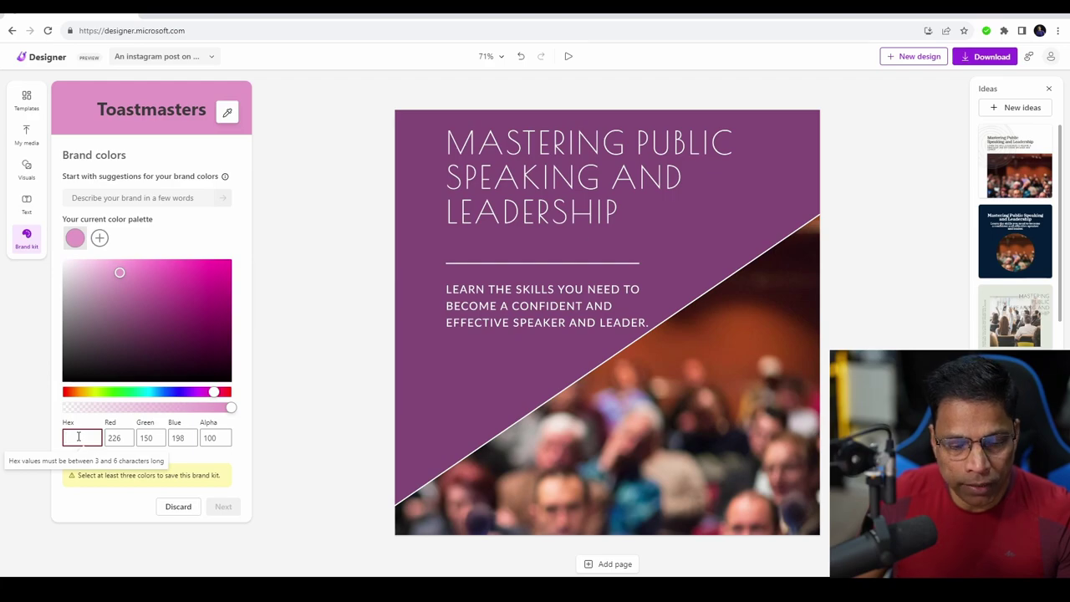
type("004165")
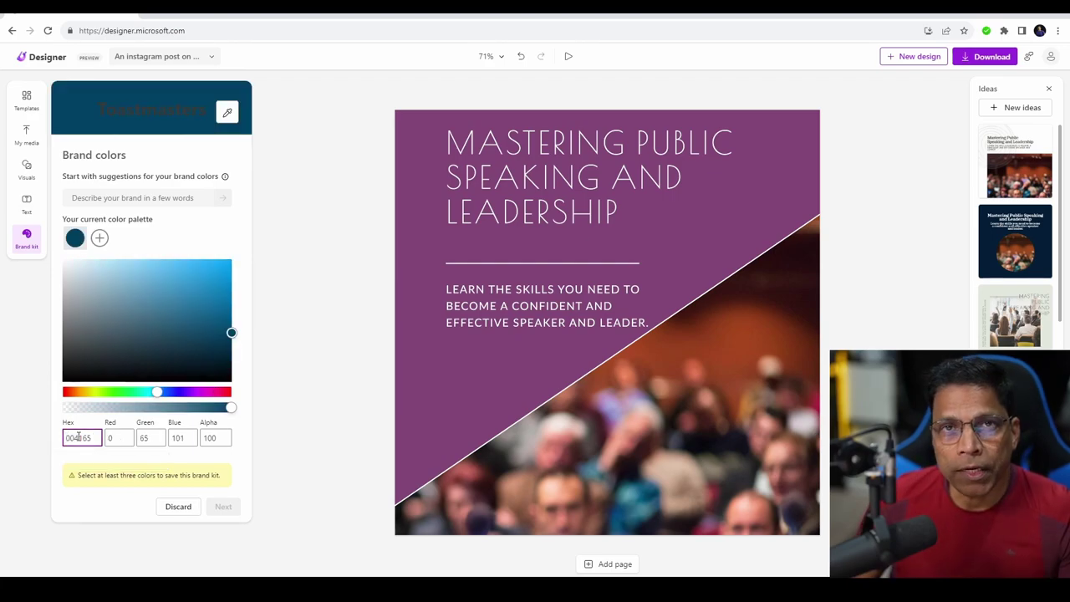
left_click(100, 238)
left_click(97, 440)
left_click_drag(97, 440, 52, 449)
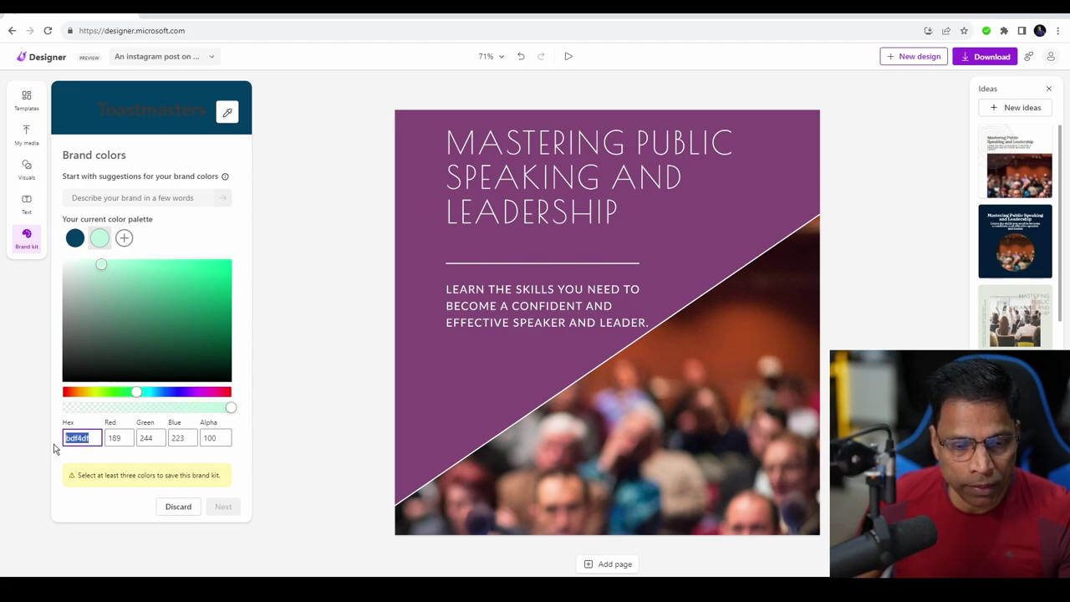
type("a9b2b1")
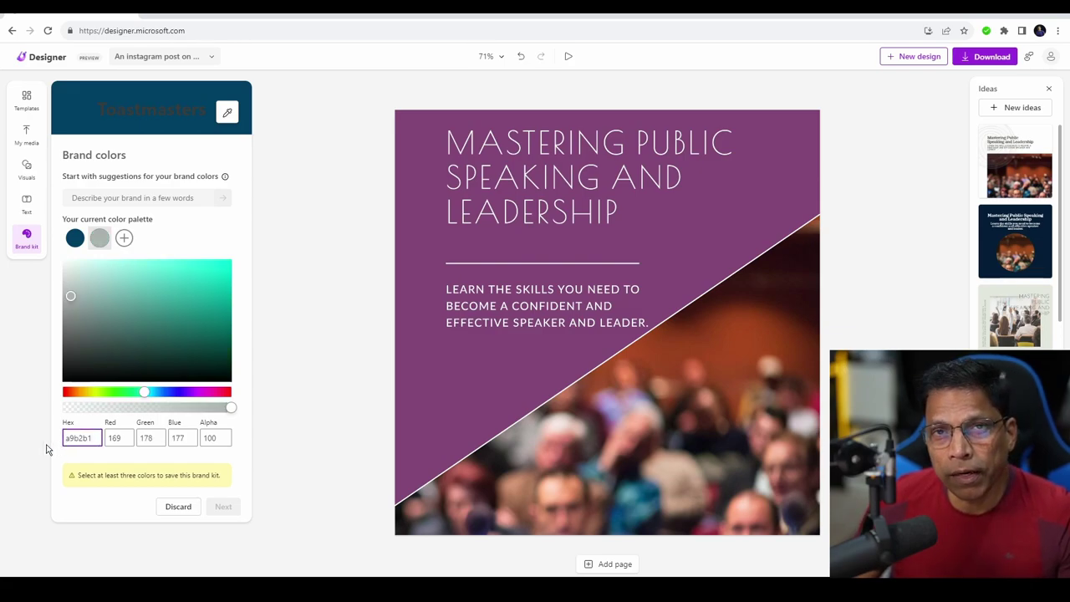
Add maroon 772432, yellow, white and black to complete the palette
left_click(124, 239)
type("772432")
left_click_drag(97, 441, 20, 448)
left_click(148, 239)
key("ctrl+v")
left_click(172, 238)
type("ffffff")
left_click(198, 238)
type("000000")
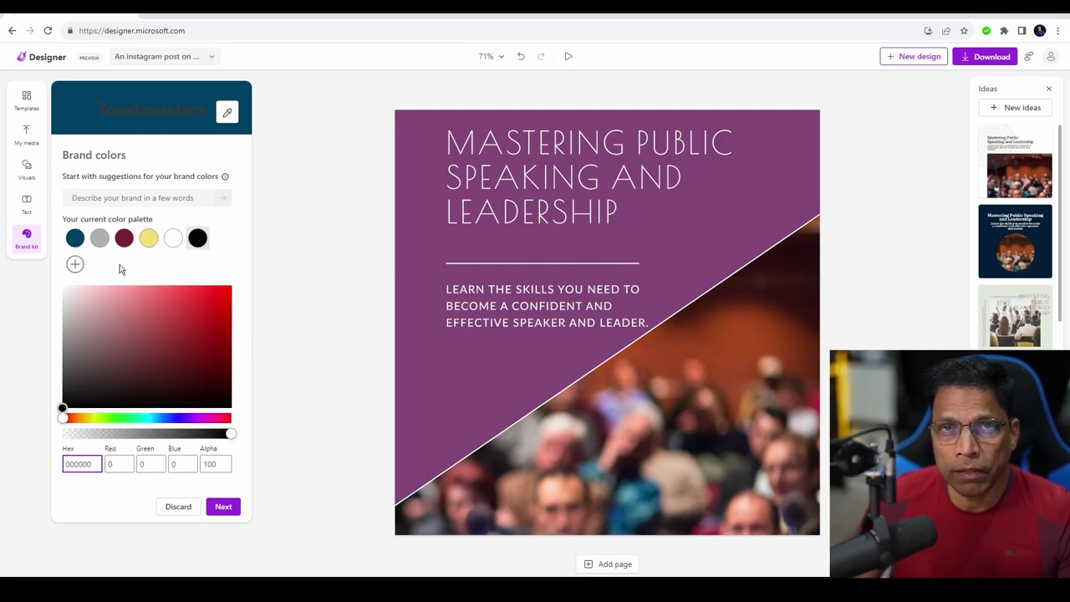
Move on to brand fonts and set Montserrat as the Heading font
left_click(222, 507)
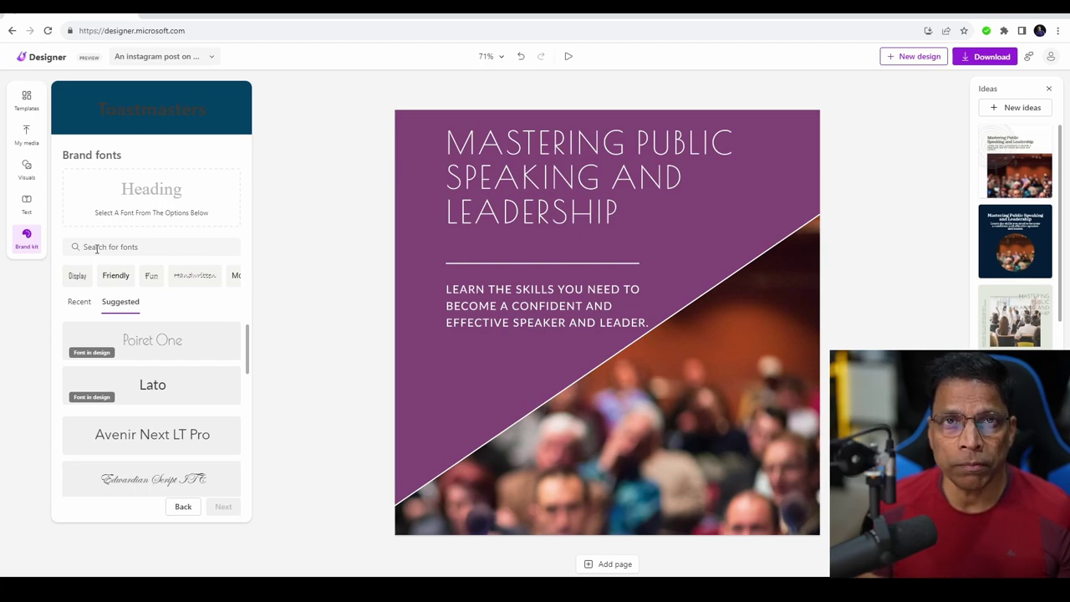
left_click(96, 248)
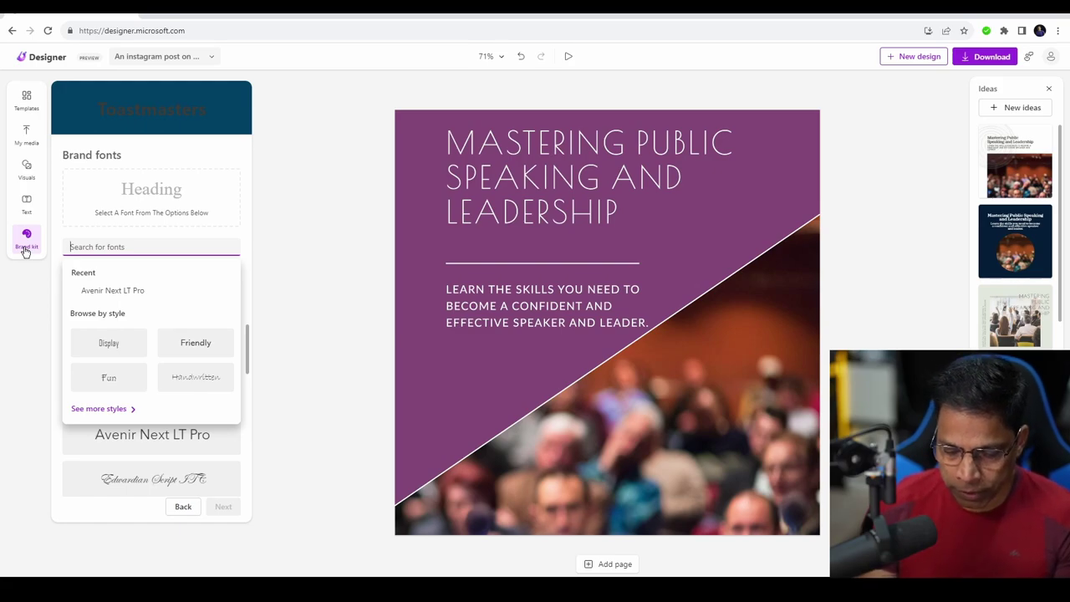
type("Montserrat")
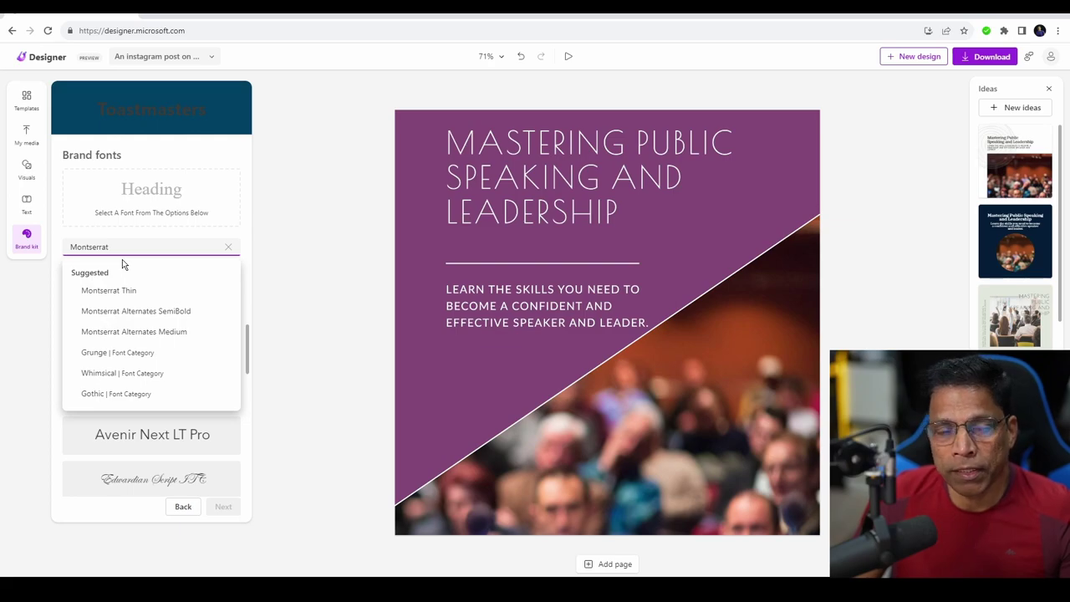
left_click(108, 313)
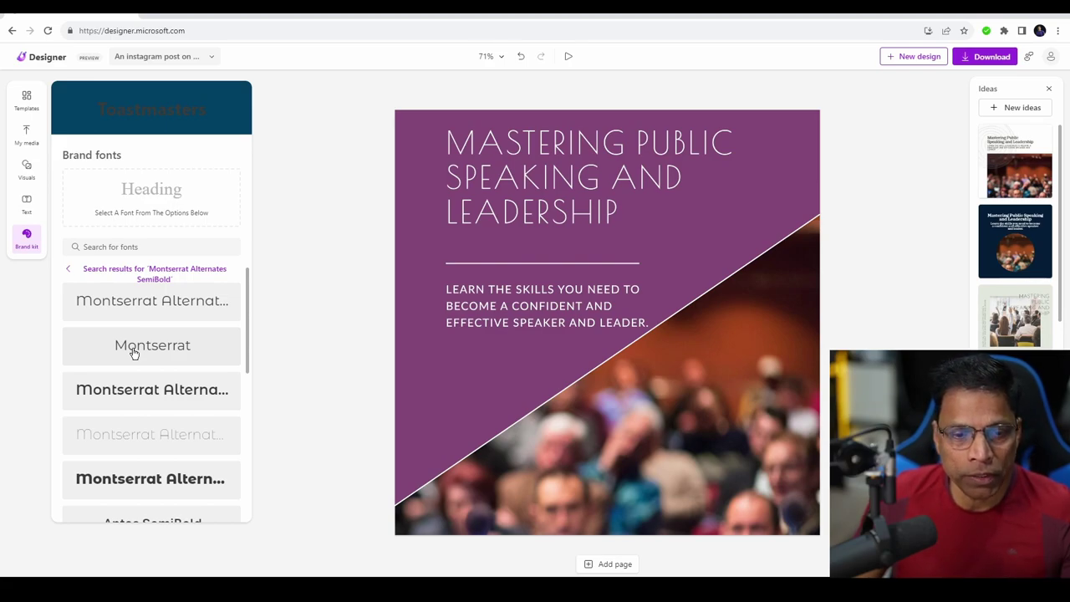
left_click(133, 352)
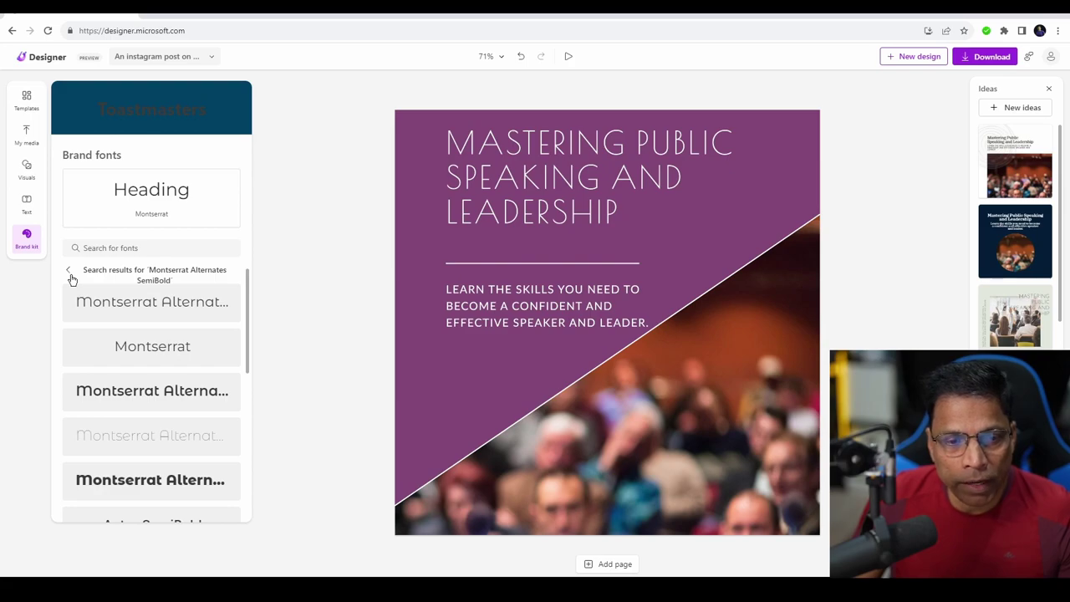
left_click(69, 272)
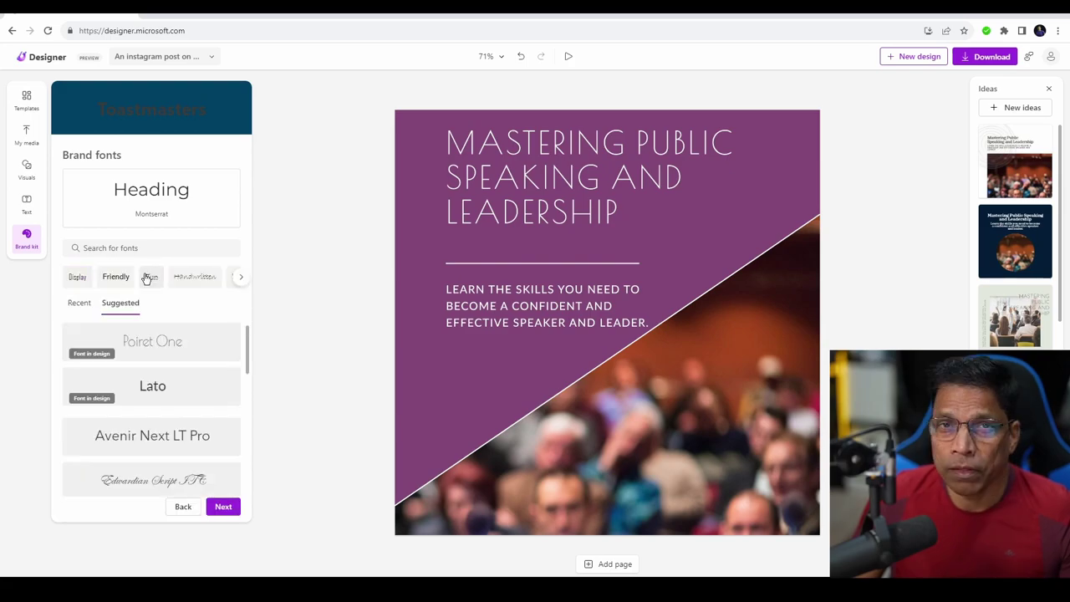
Set Source Sans Pro as the Subheading font, then advance to the Body text font
left_click(224, 508)
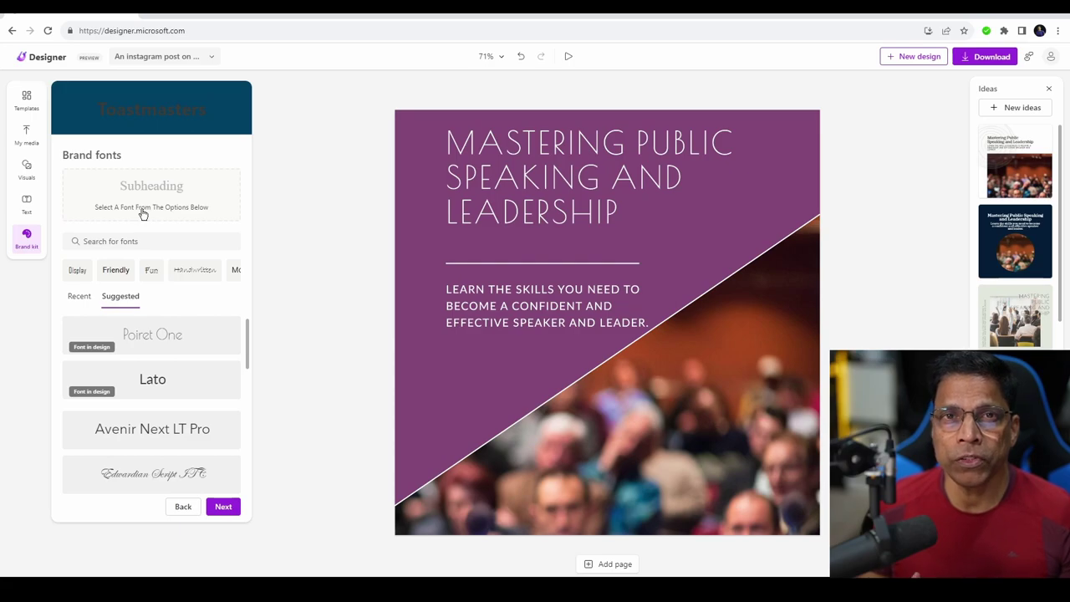
left_click(104, 240)
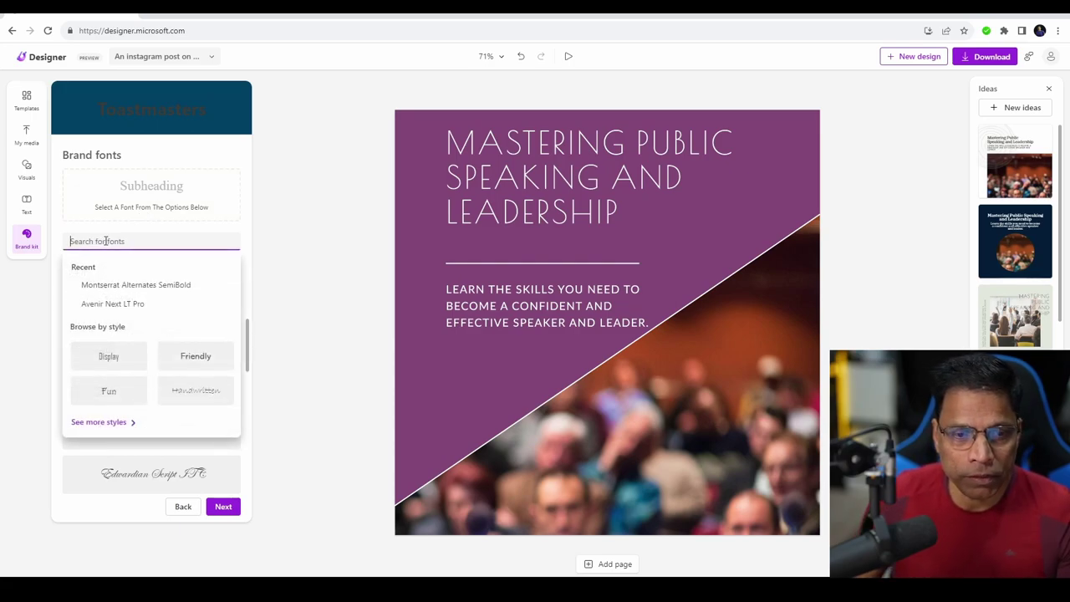
type("source sans pro")
left_click(108, 306)
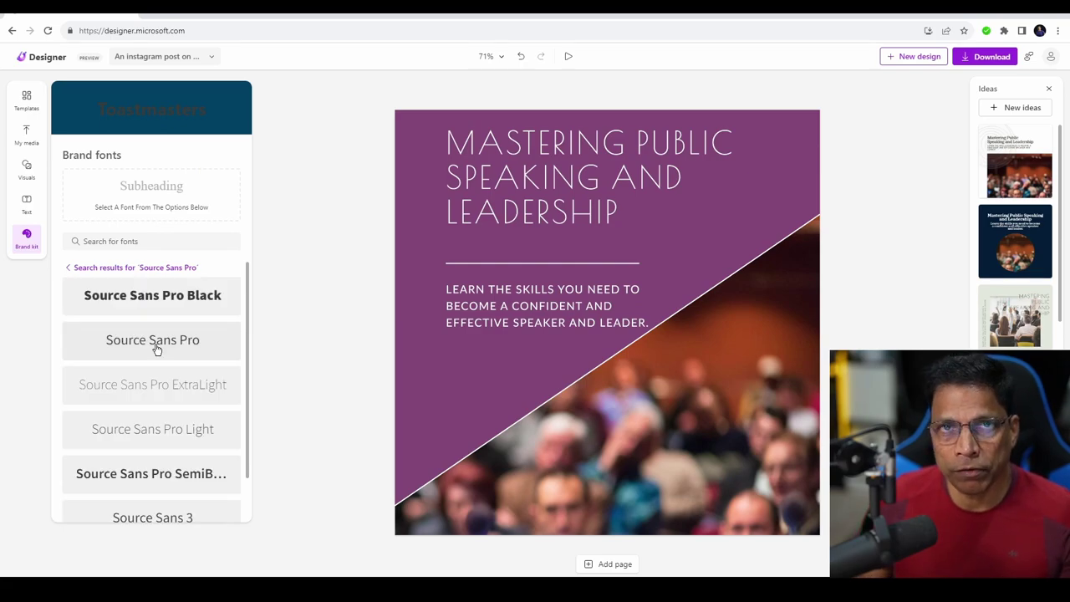
left_click(156, 349)
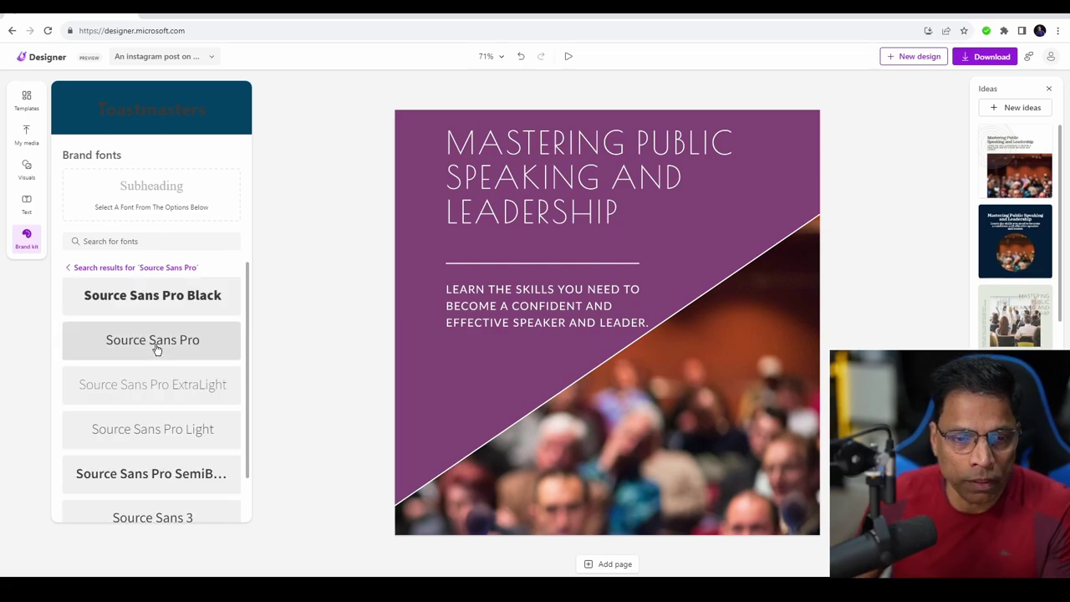
left_click(66, 274)
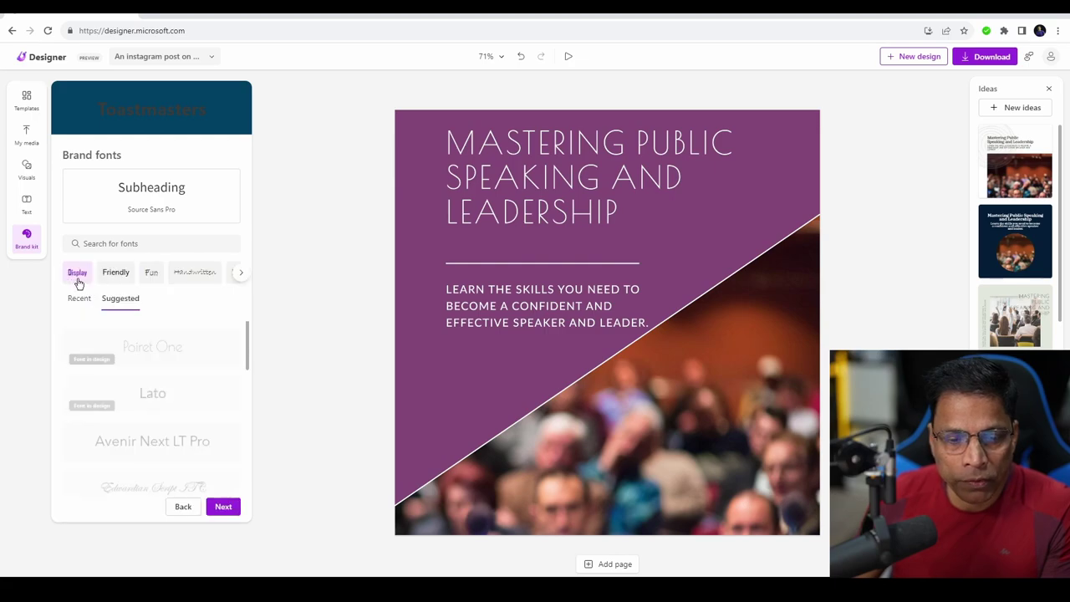
left_click(223, 507)
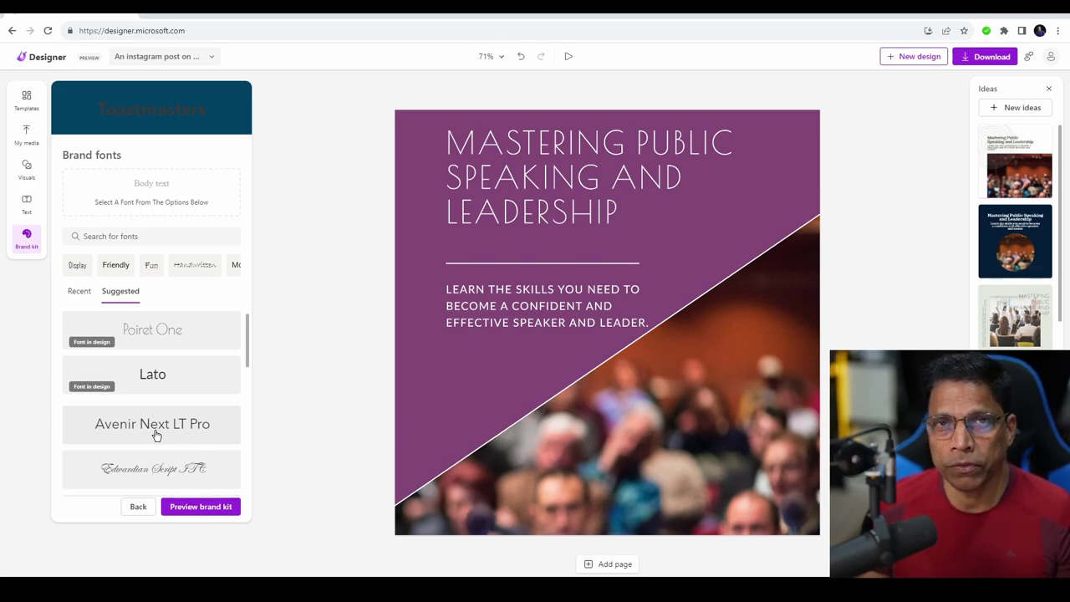
Make Source Sans Pro the Body text font, preview the Toastmasters brand kit and save it
left_click(139, 236)
type("source sans pro")
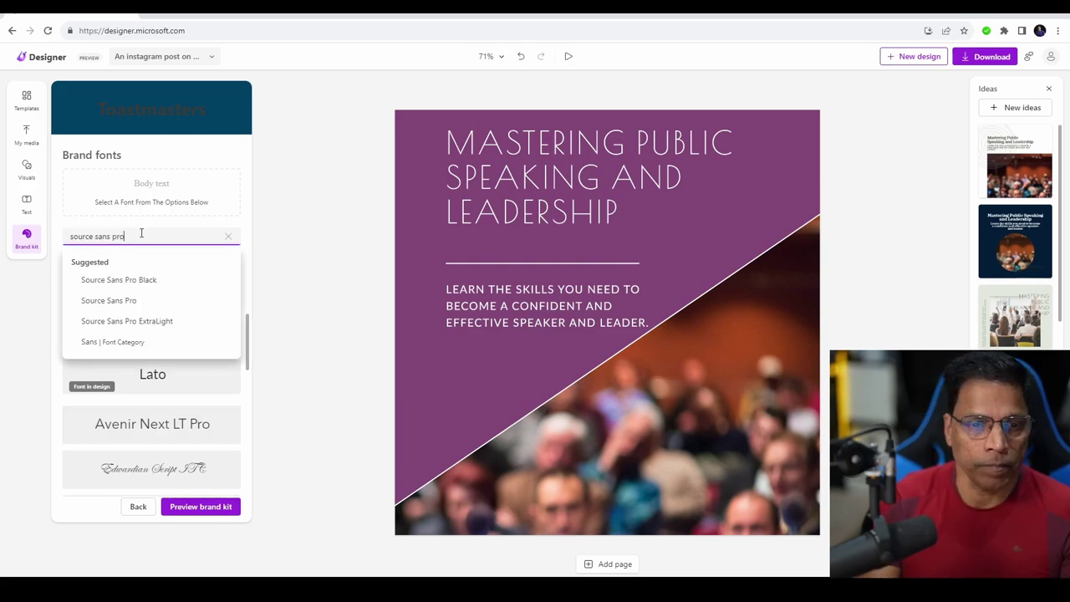
key("Return")
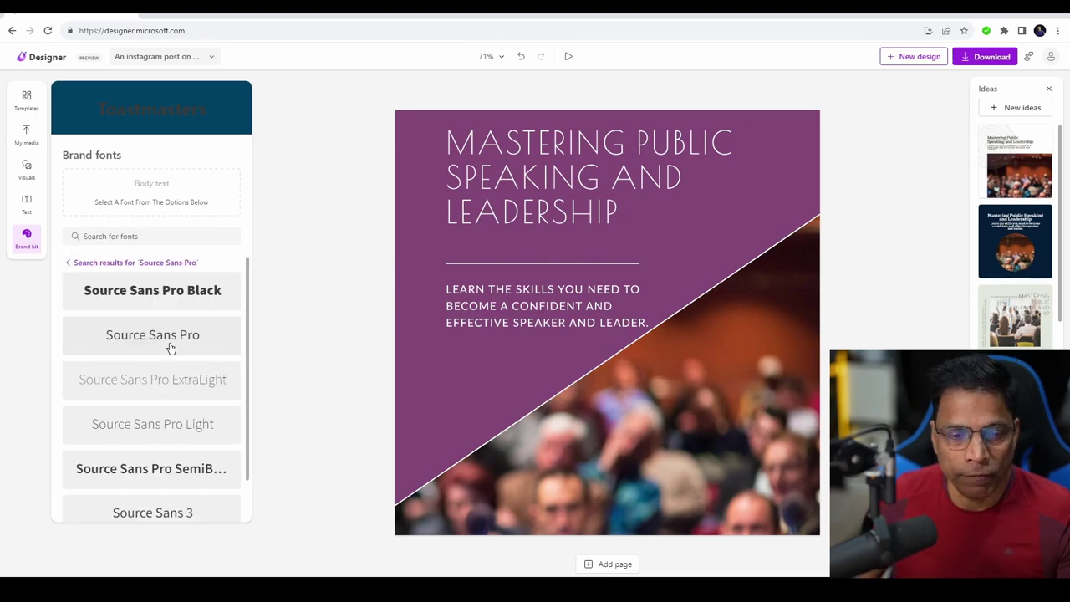
left_click(169, 342)
left_click(68, 265)
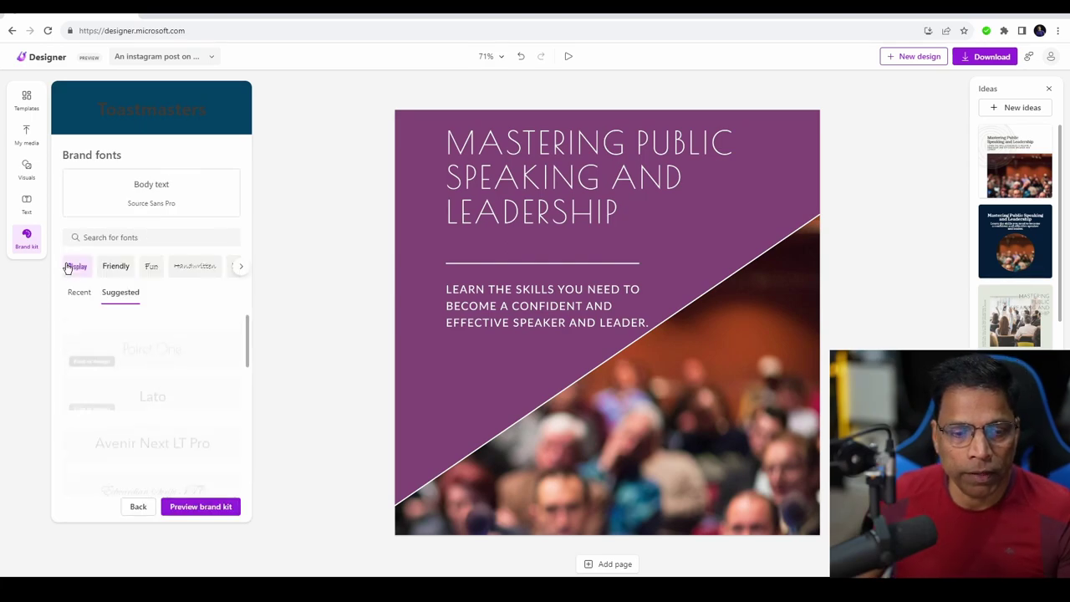
left_click(205, 507)
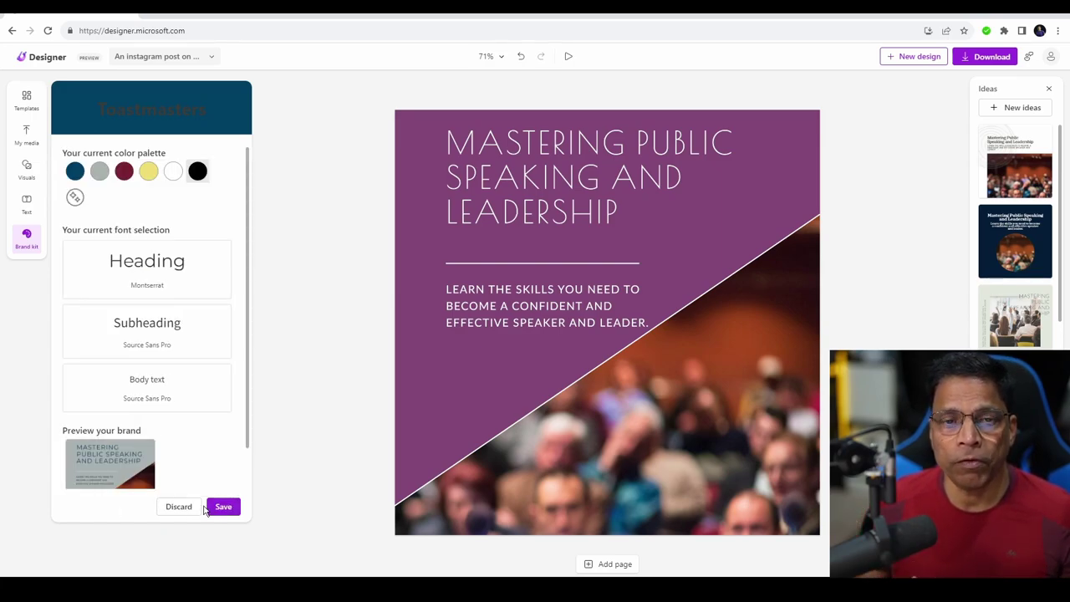
left_click(224, 507)
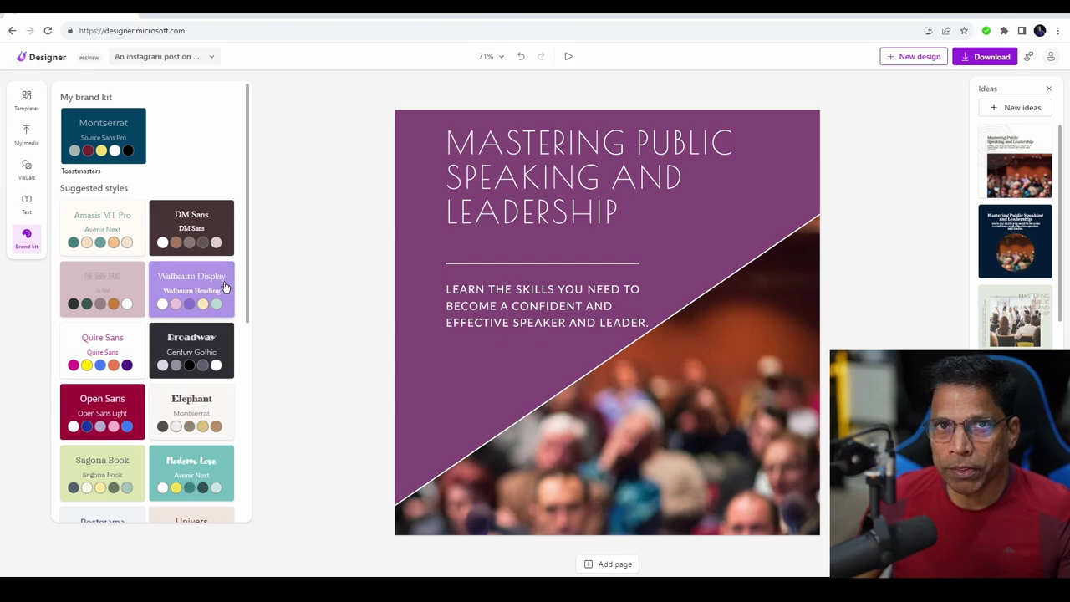
Recolour the purple diagonal shape with the maroon brand colour
left_click(417, 167)
left_click(548, 91)
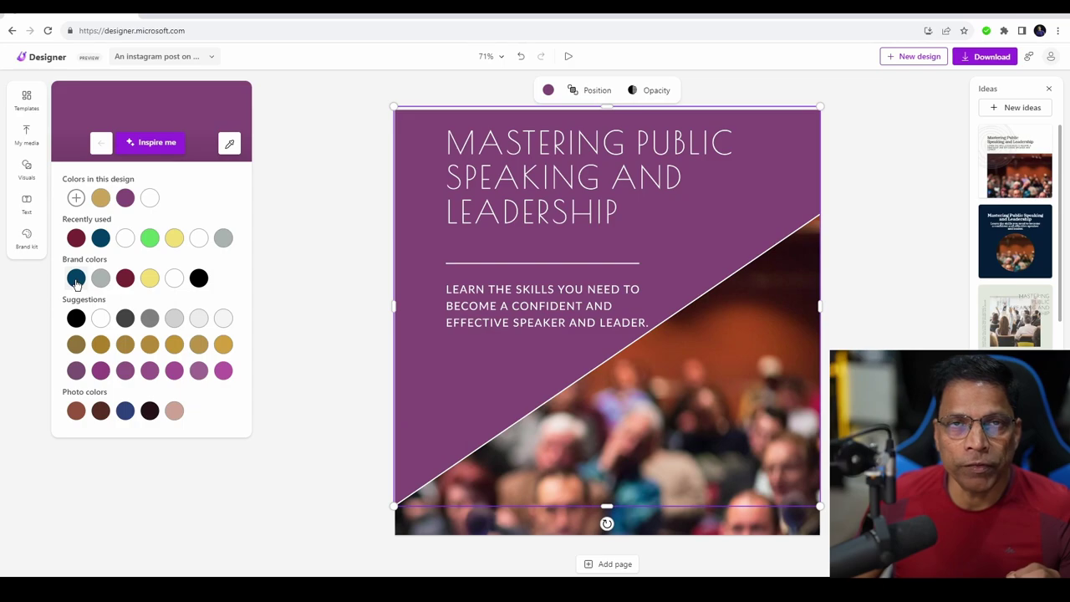
left_click(76, 280)
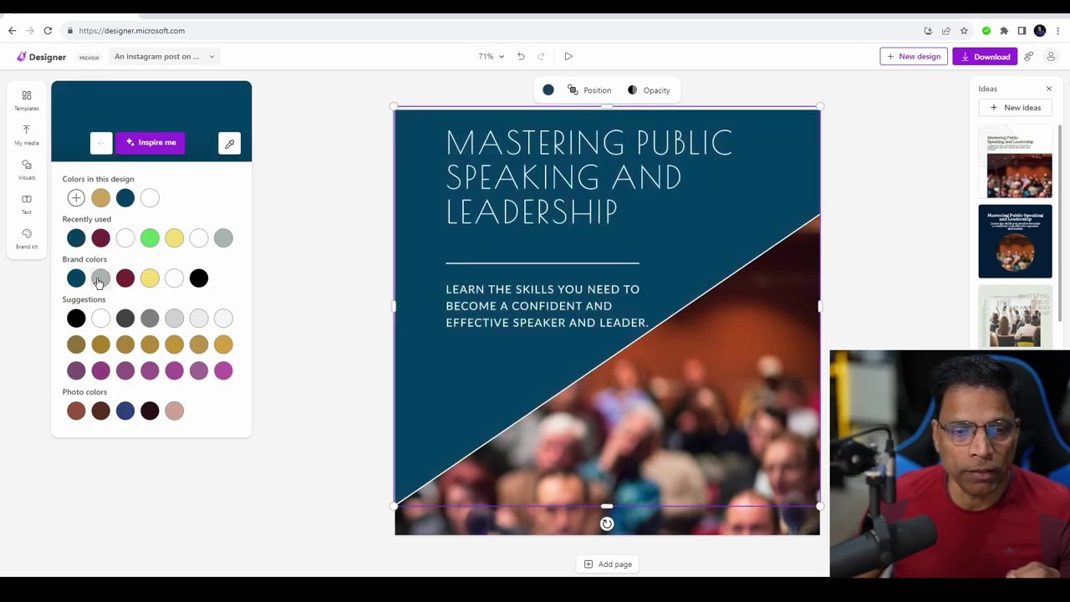
left_click(100, 279)
left_click(125, 279)
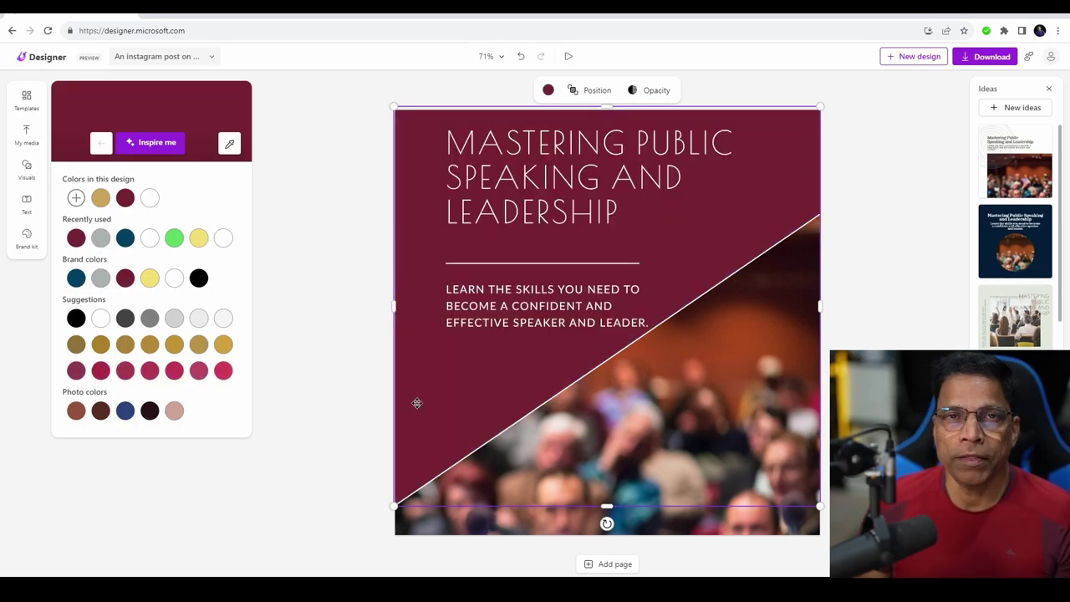
Set the subtitle text to the brand Body text font, Source Sans Pro
left_click(527, 321)
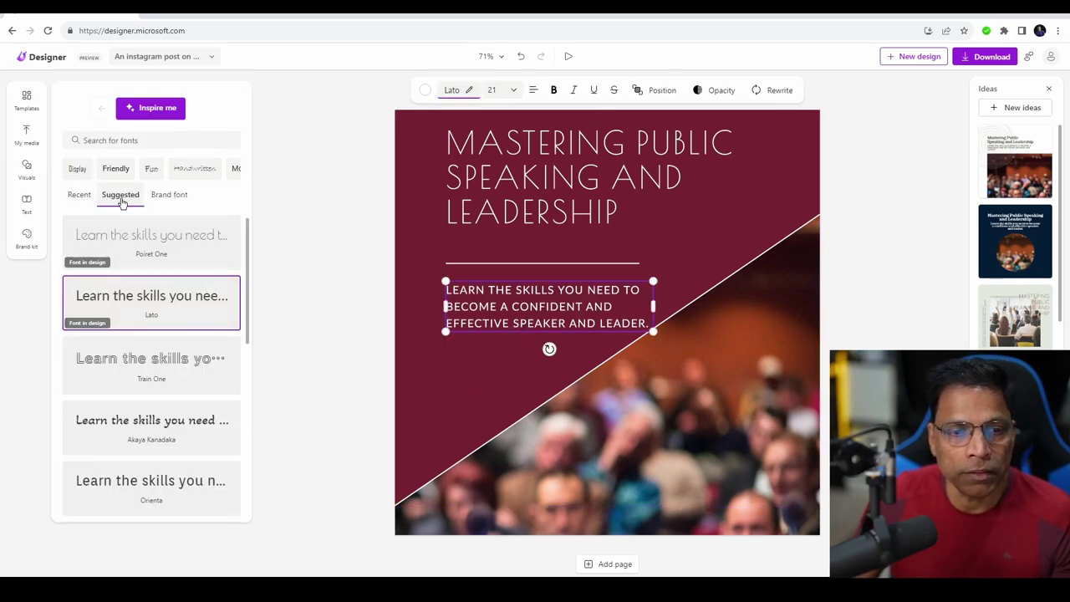
left_click(178, 201)
left_click(145, 367)
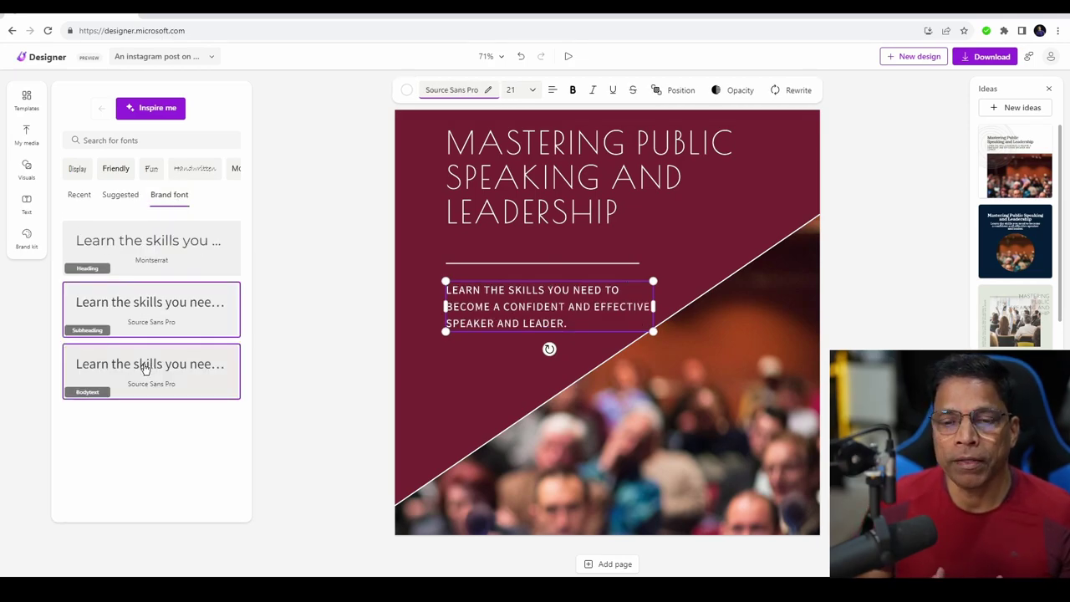
left_click(649, 522)
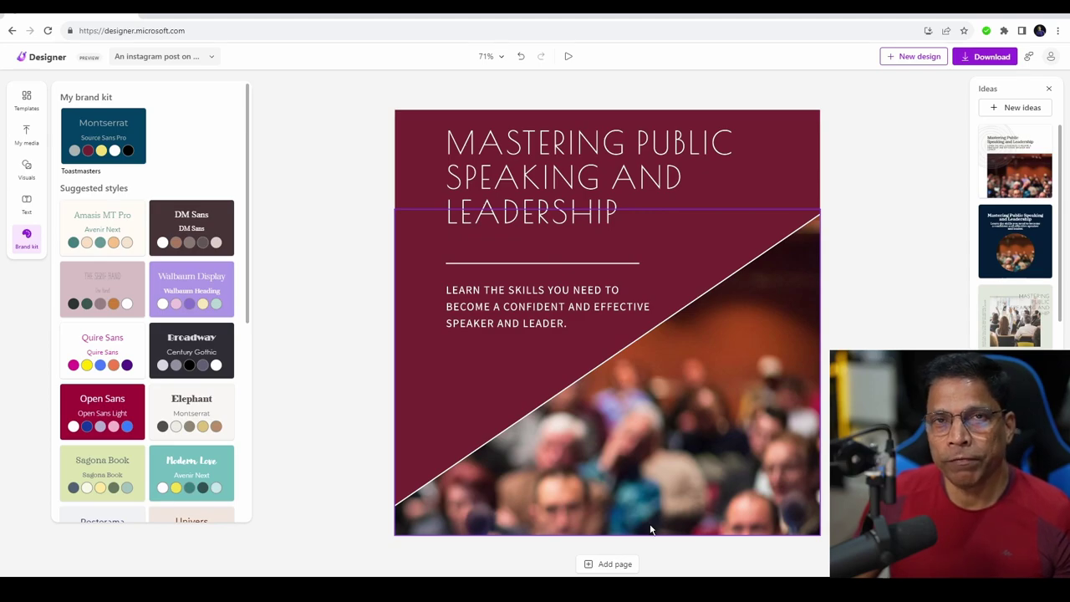
Delete the audience photo and bring up the From phone upload QR code in My media
left_click(651, 527)
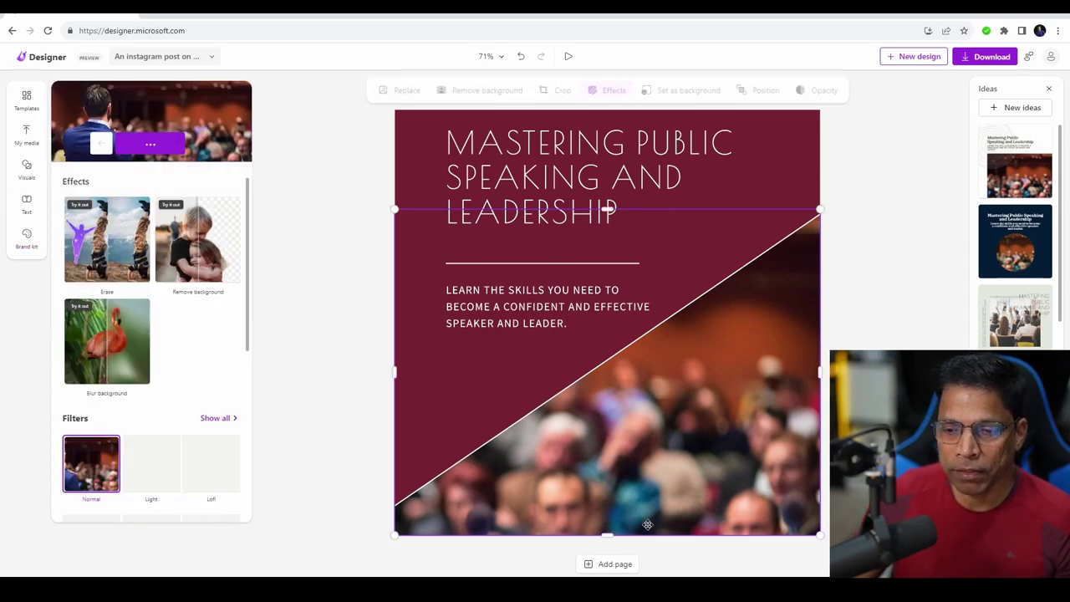
key("Delete")
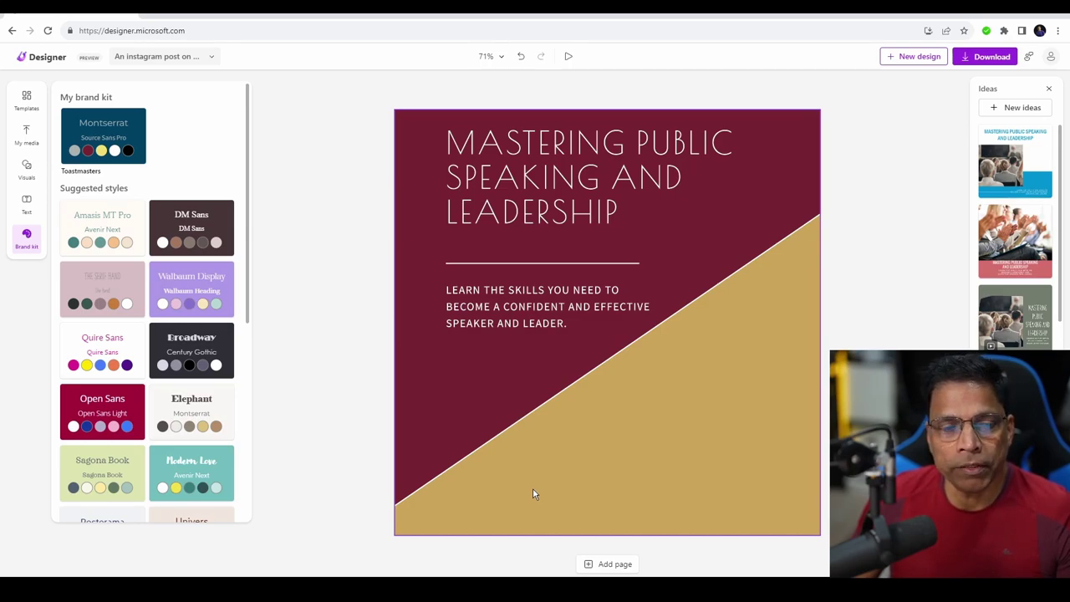
left_click(29, 137)
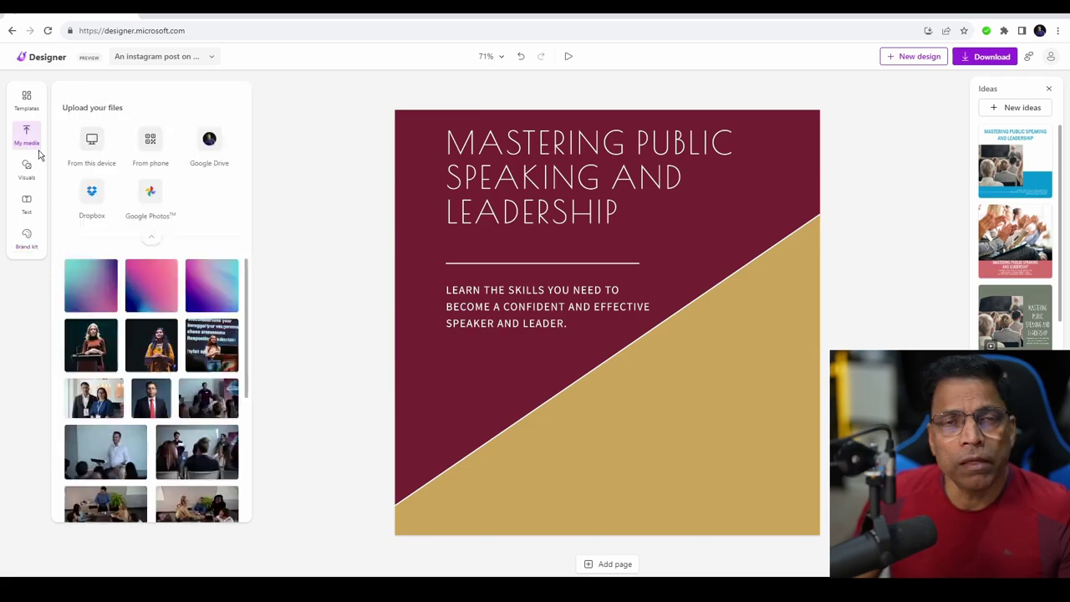
left_click(149, 143)
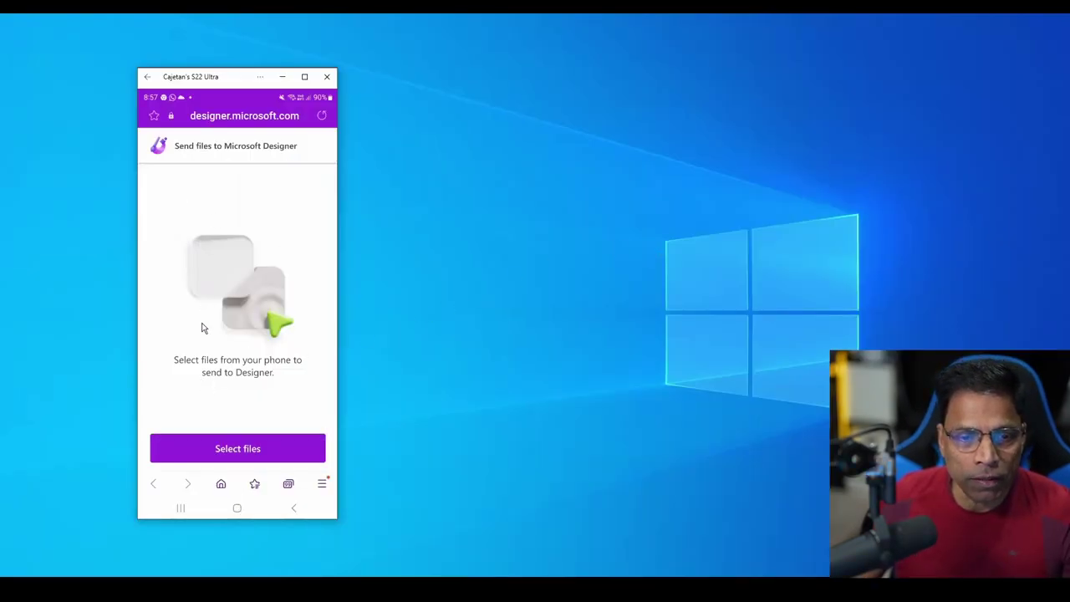
On the phone, pick two photos from the CA_IMAGES folder, including the couple photo, and send them
left_click(233, 450)
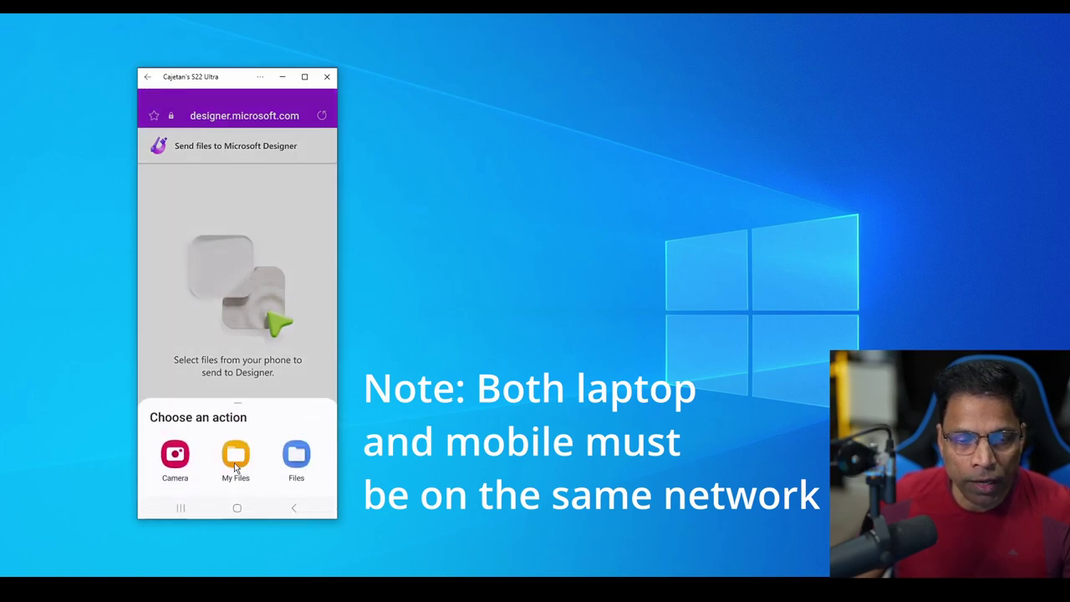
left_click(236, 458)
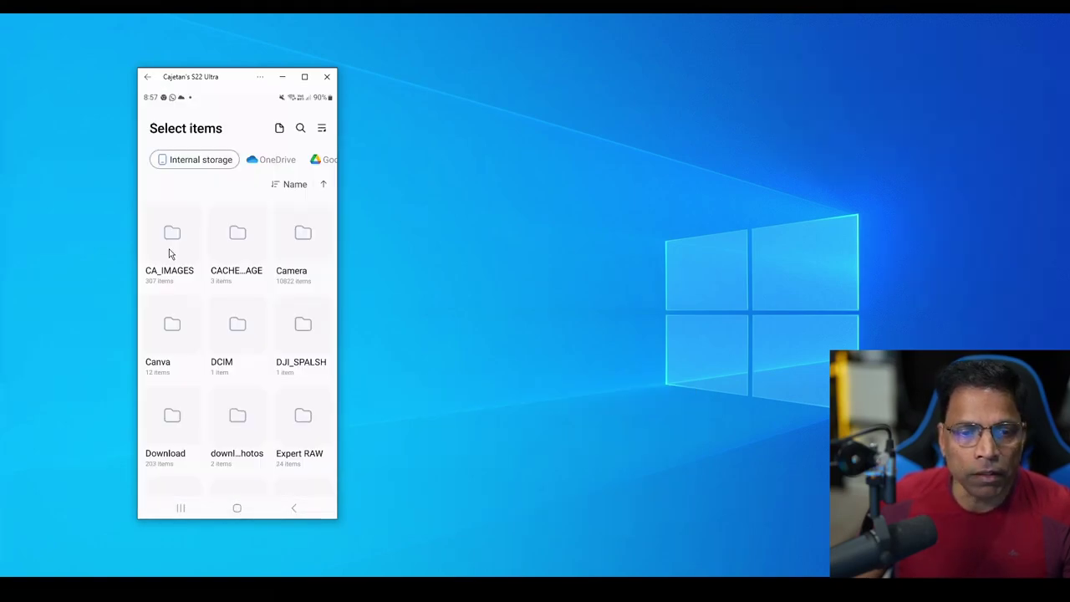
left_click(173, 247)
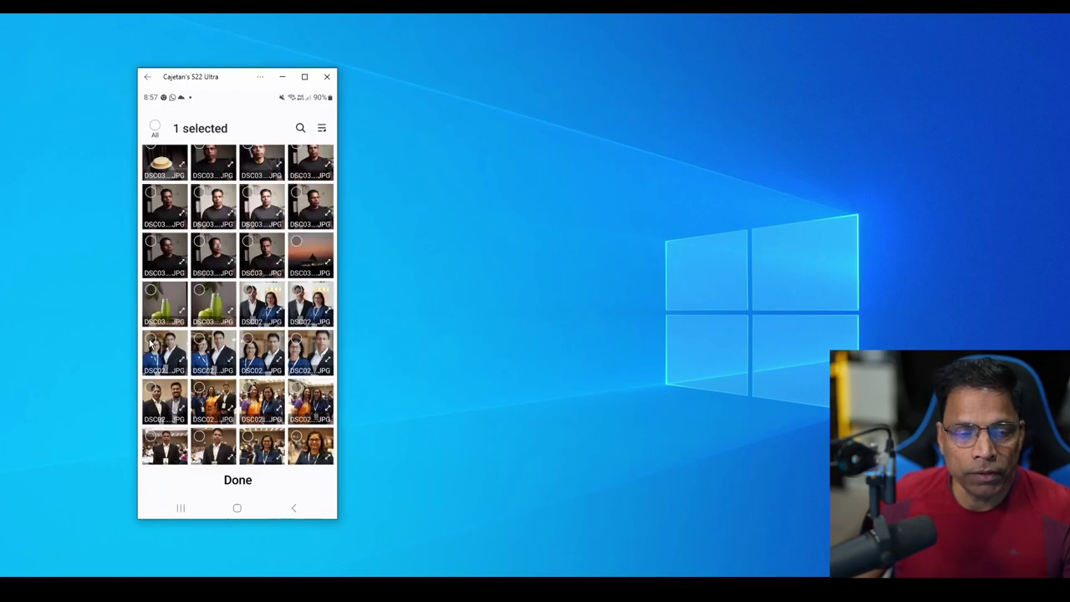
left_click(151, 342)
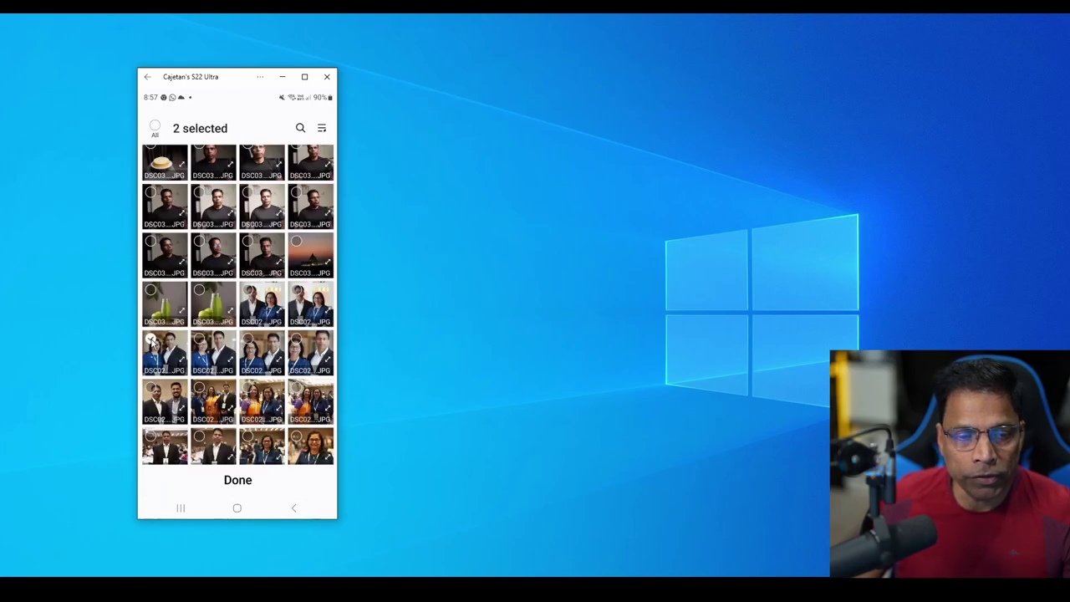
left_click(238, 481)
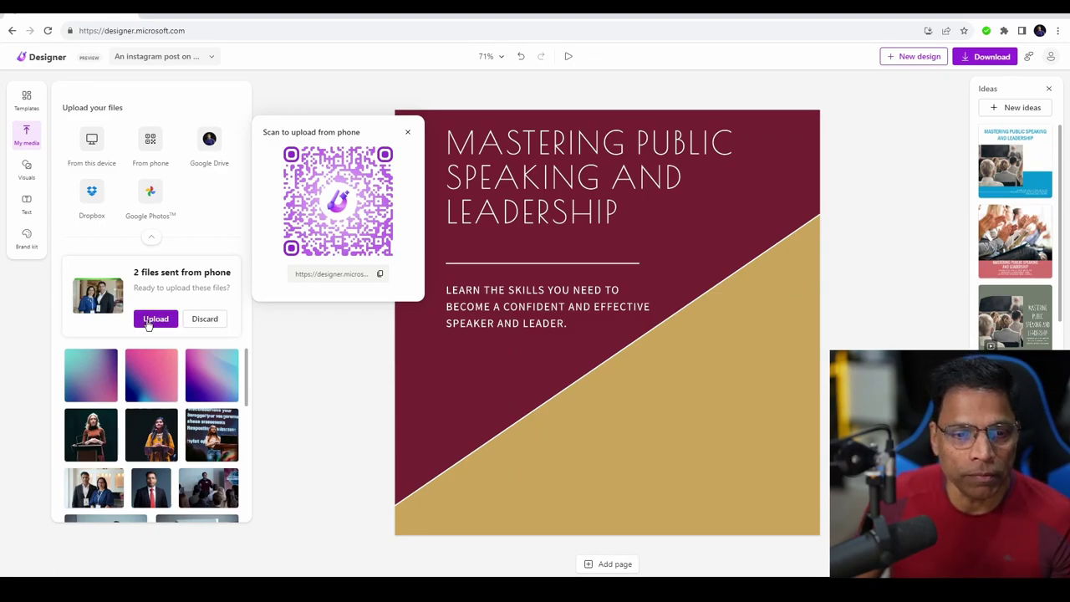
Upload the two phone photos and place the couple photo over the lower gold triangle
left_click(155, 318)
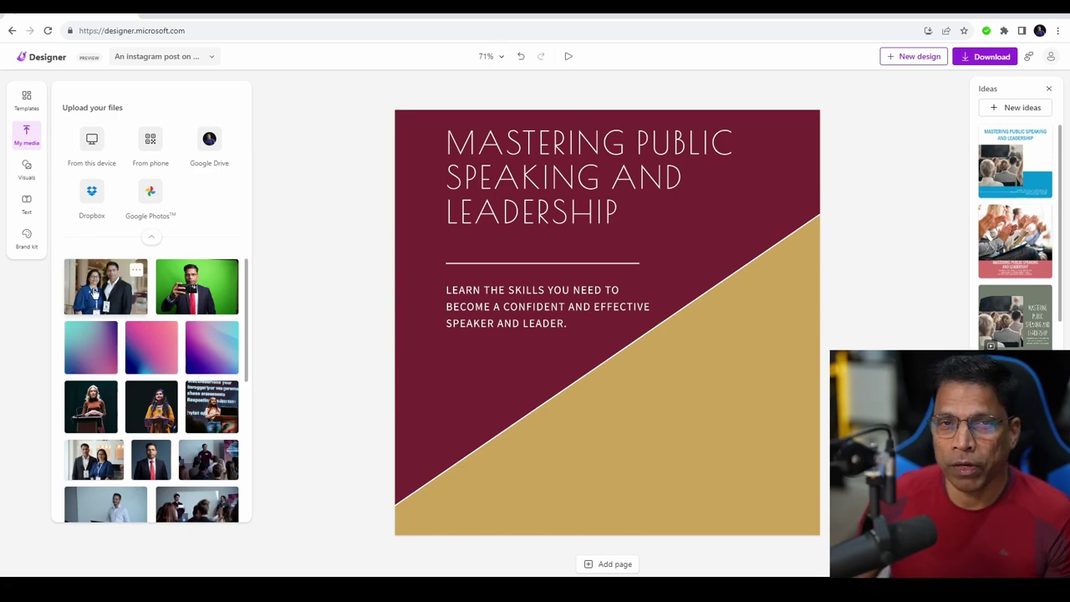
left_click_drag(94, 293, 542, 386)
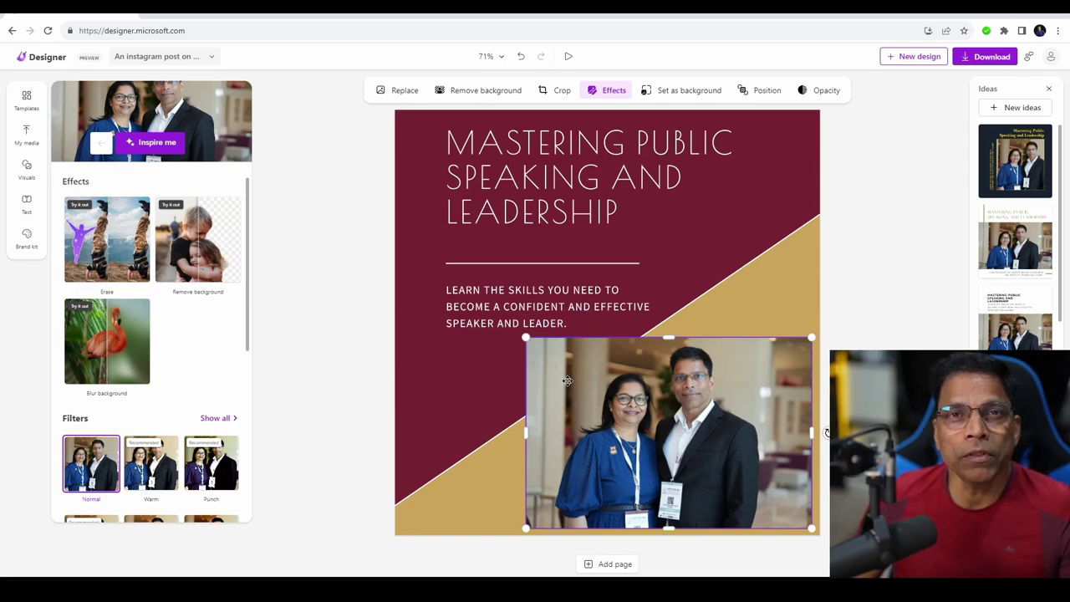
Strip the background from the couple photo so they stand on the gold triangle, then deselect it
left_click(467, 90)
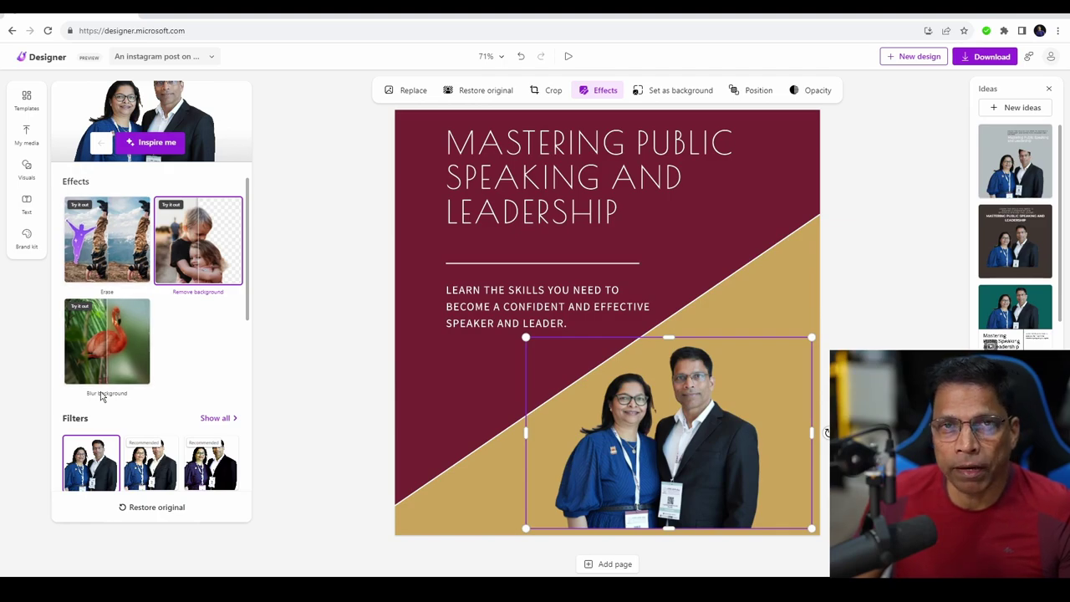
left_click(791, 312)
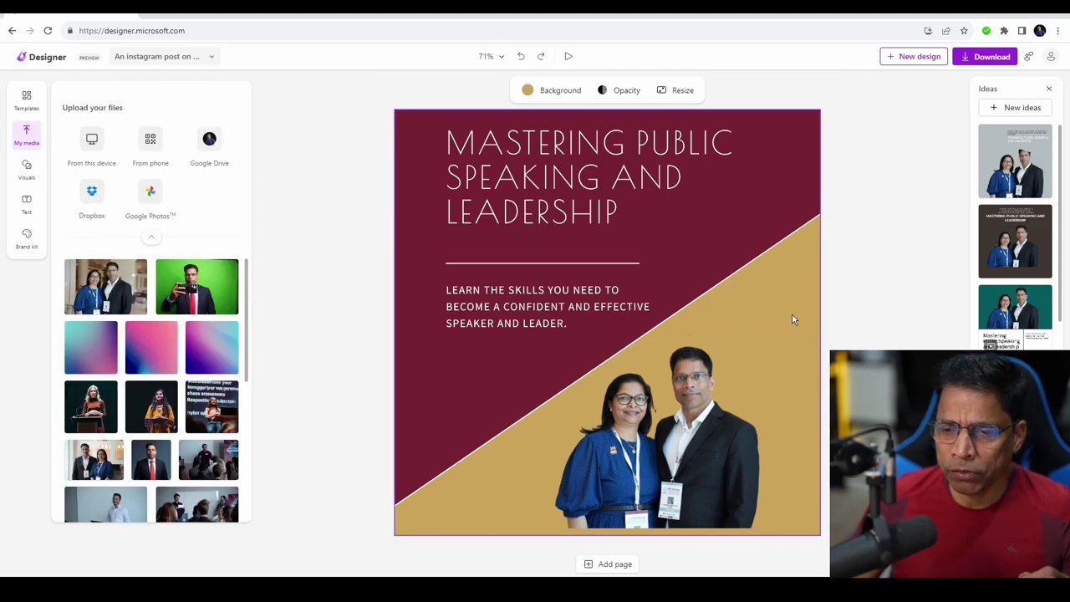
Make the page background grey and drag the couple photo larger toward the upper left
left_click(528, 91)
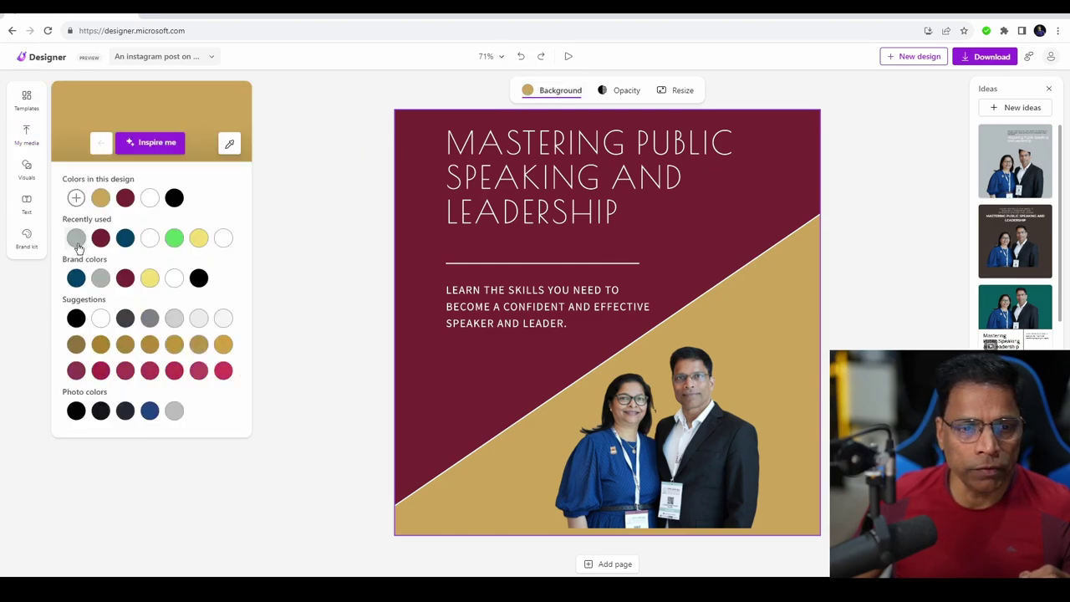
left_click(76, 239)
left_click(527, 341)
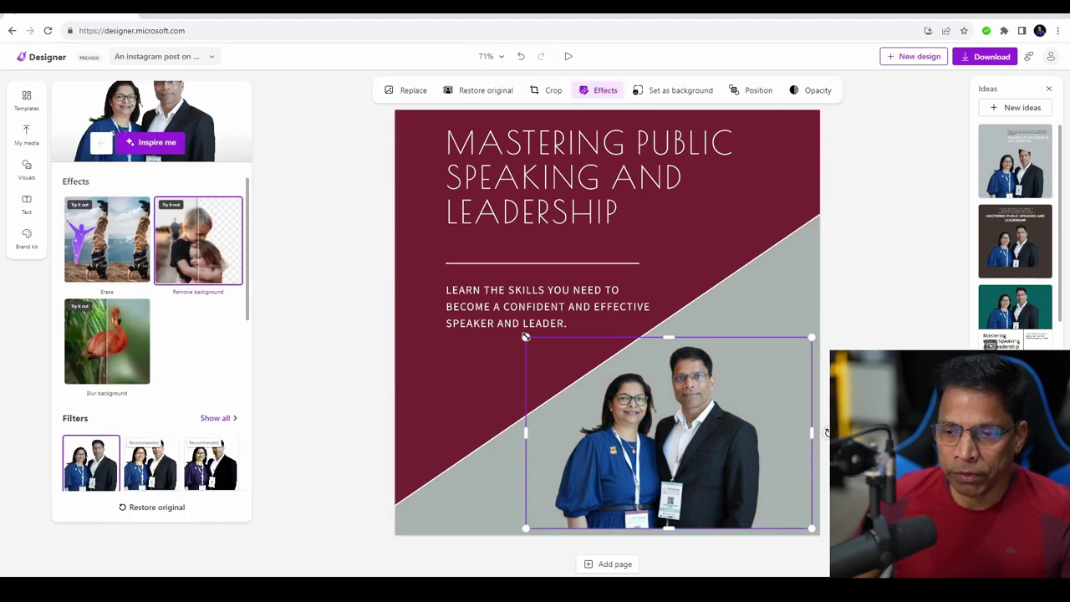
left_click_drag(525, 336, 478, 297)
left_click(911, 286)
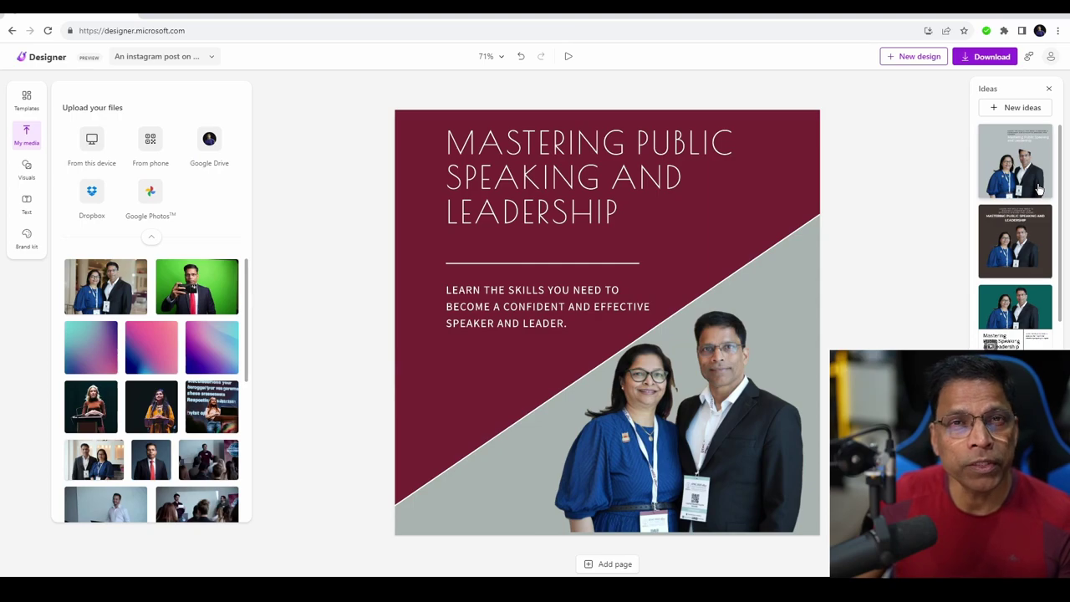
Apply the last Ideas-panel design: the couple large on dark grey beside the title
scroll(1039, 334, "down", 5)
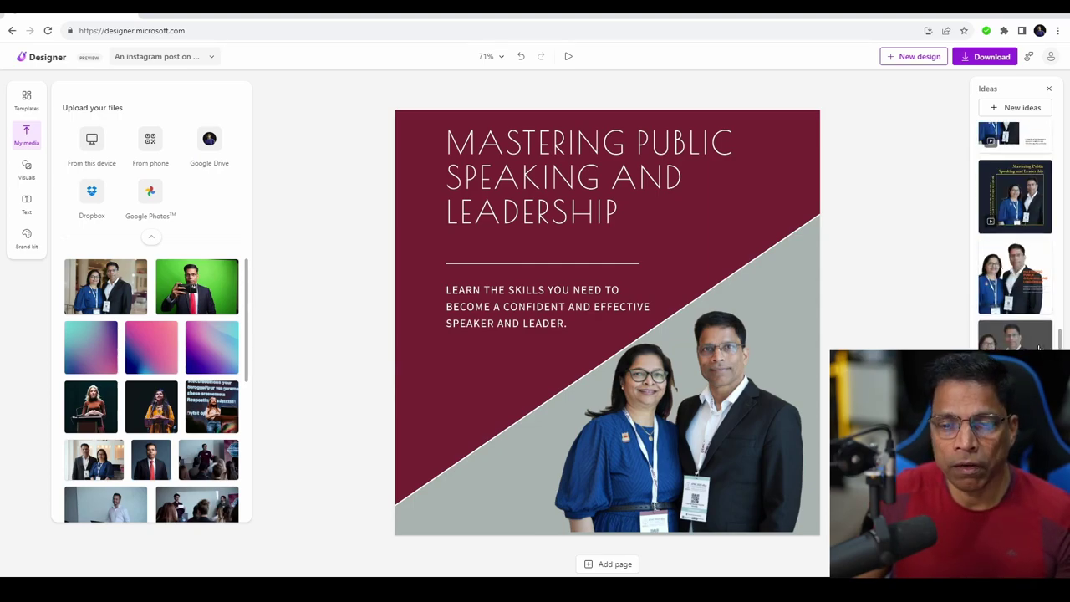
left_click(1039, 345)
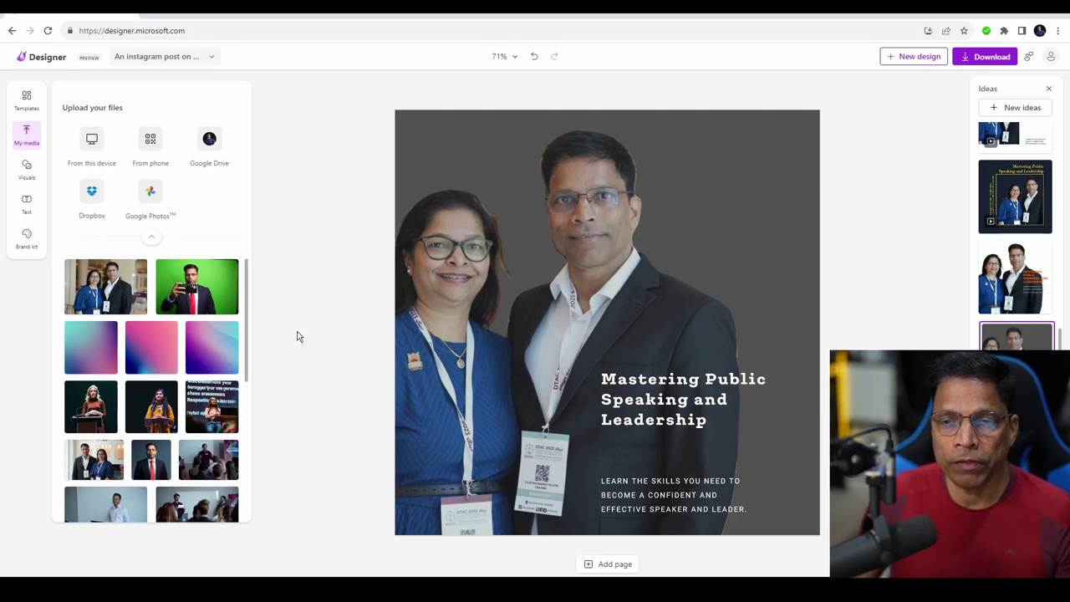
Undo the suggested layout to restore the maroon and grey diagonal design
left_click(536, 58)
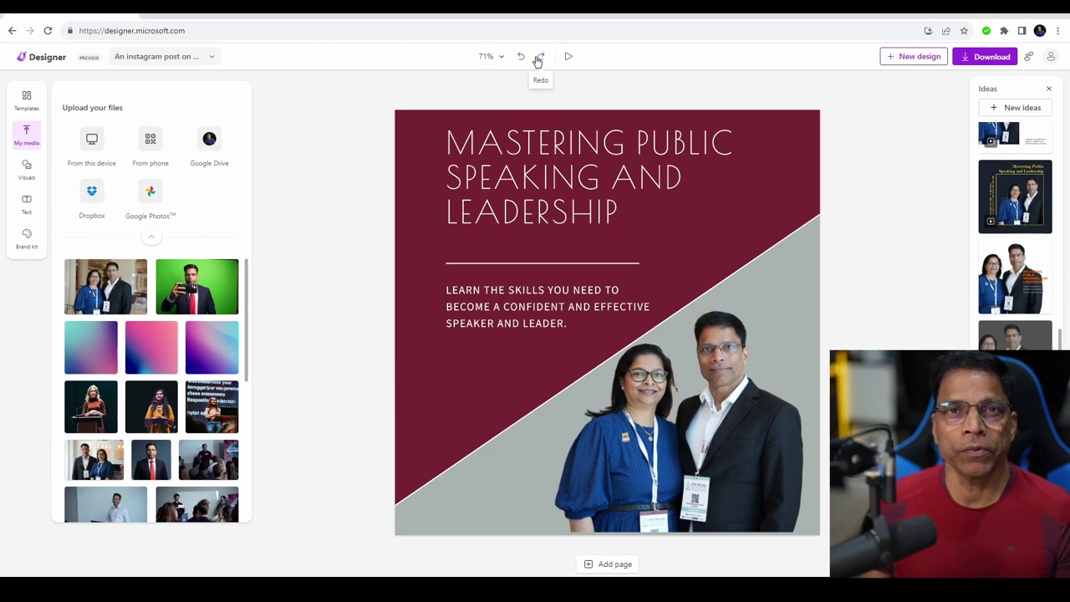